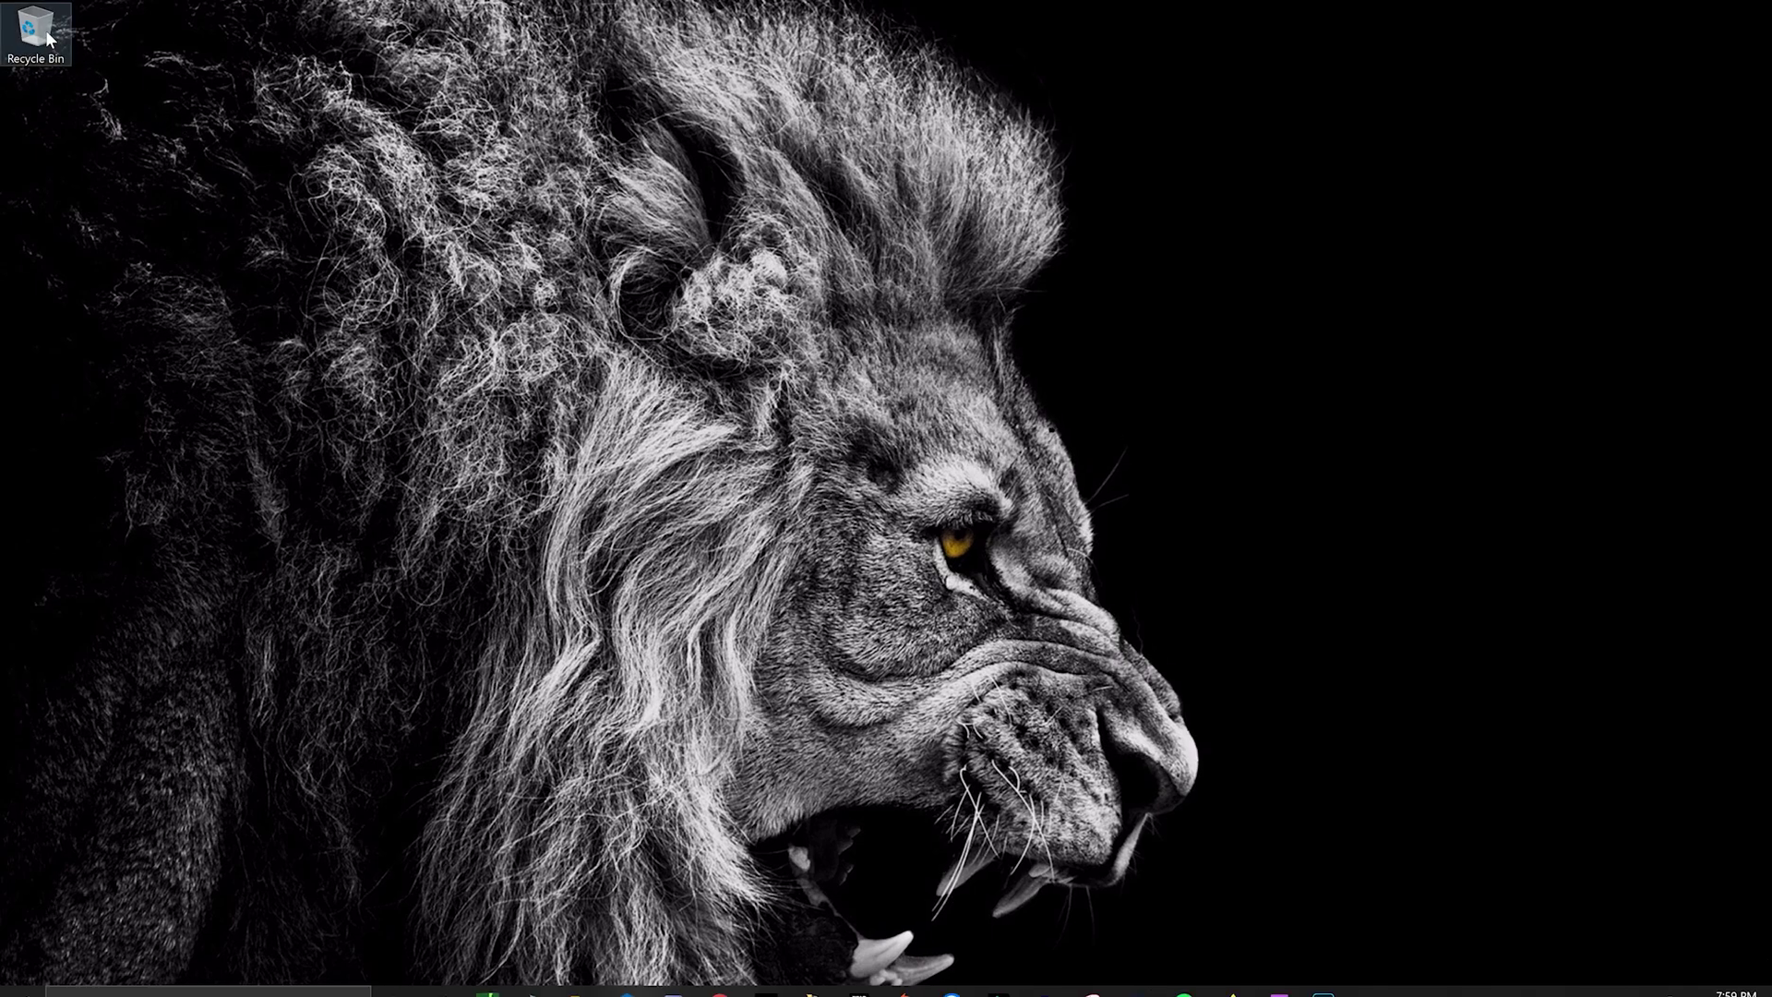
# Open the Recycle Bin properties and select the Game Library drive.
pyautogui.rightClick(44, 31)
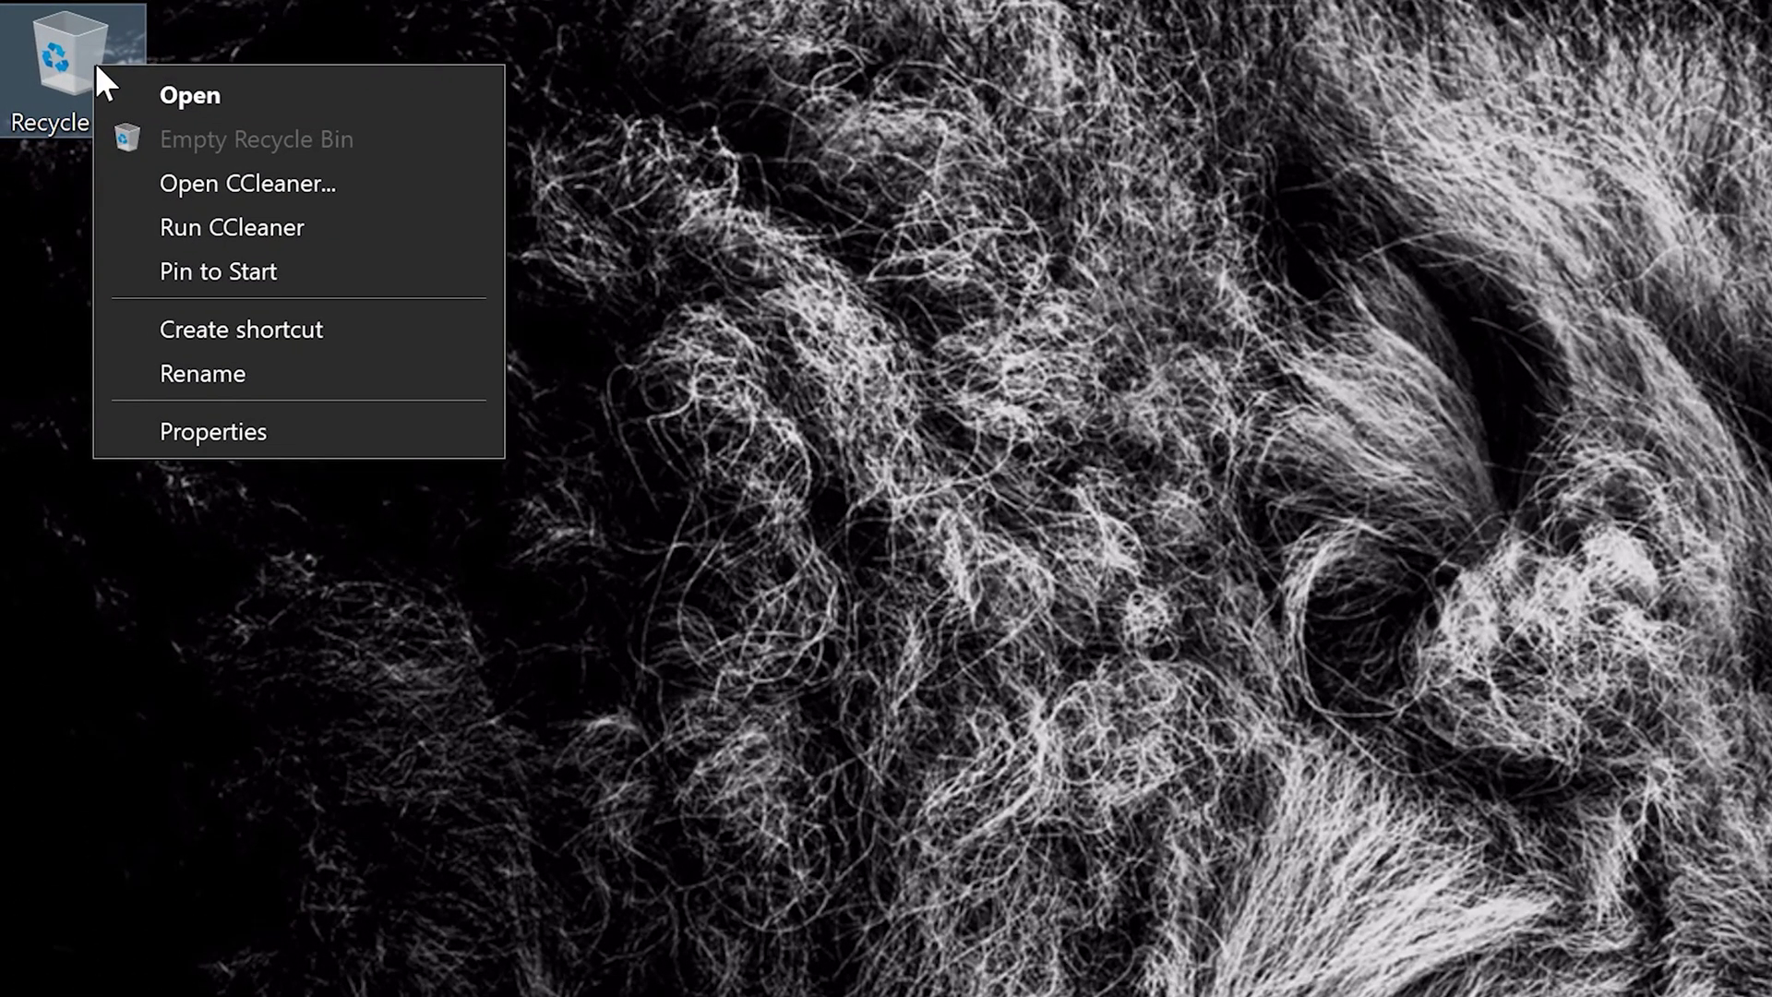
pyautogui.click(279, 431)
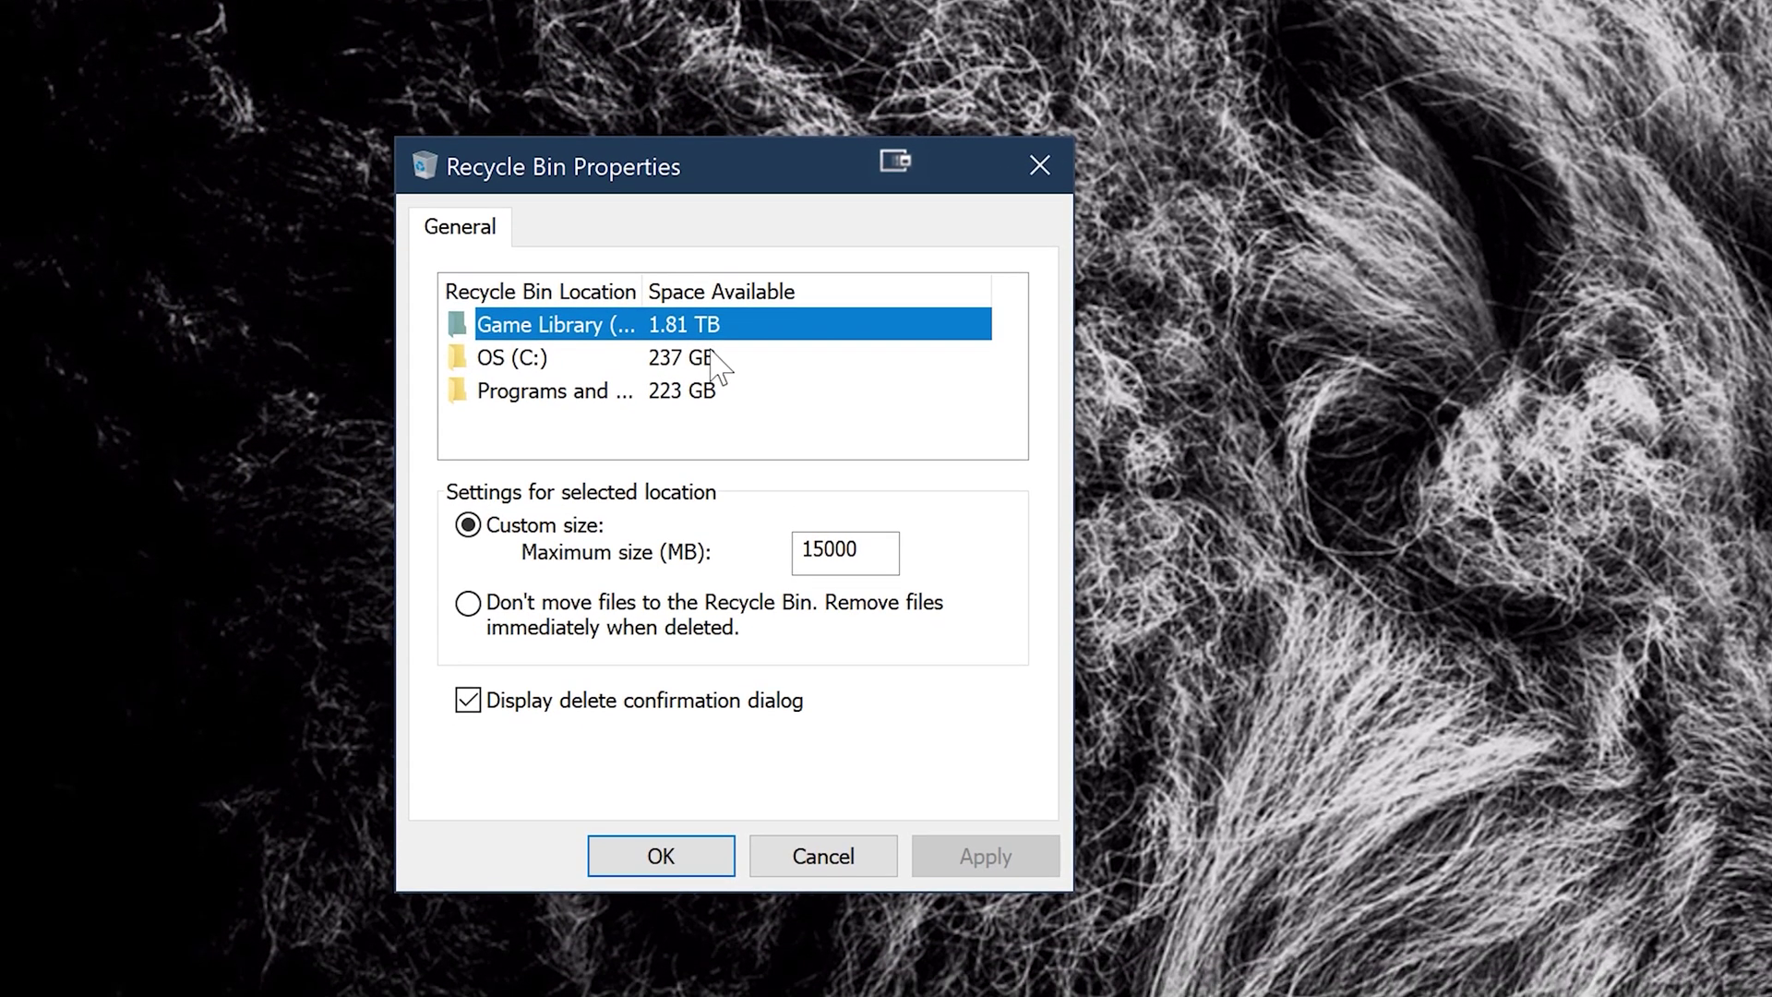
pyautogui.click(650, 443)
pyautogui.click(711, 395)
pyautogui.click(716, 362)
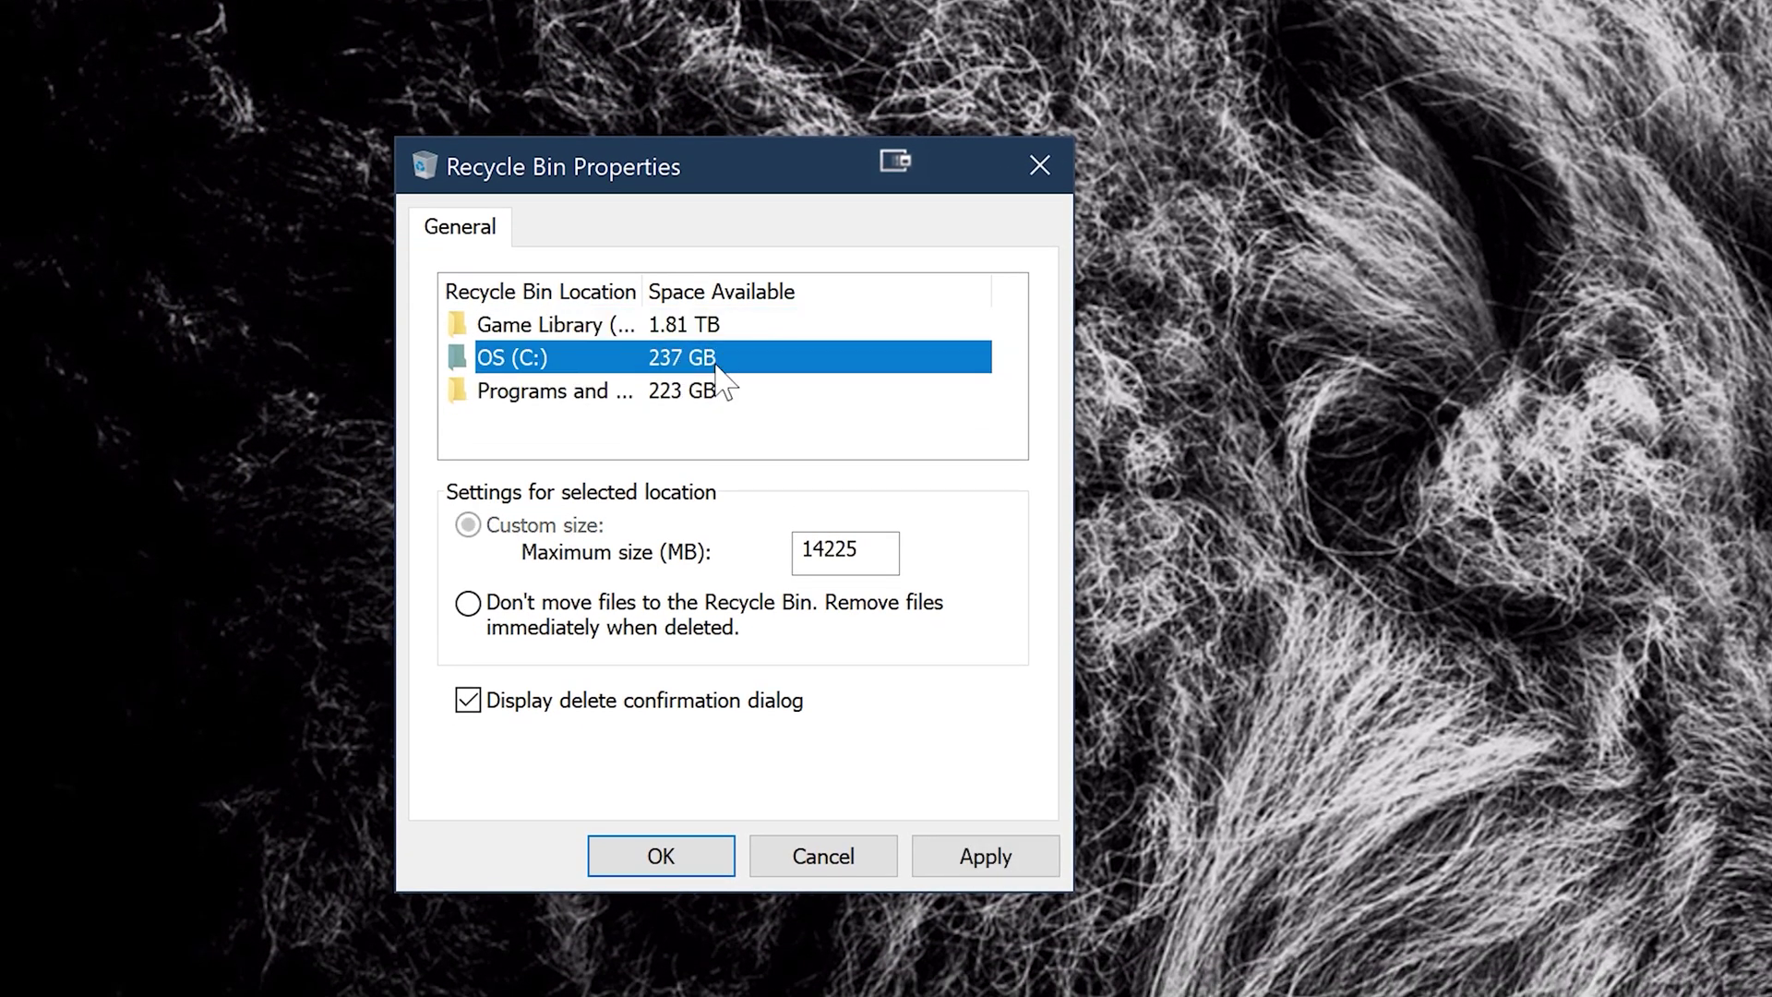
pyautogui.click(724, 331)
# Limit the Game Library Recycle Bin to a custom maximum size of 1000 MB and apply.
pyautogui.moveTo(866, 550); pyautogui.dragTo(789, 567)
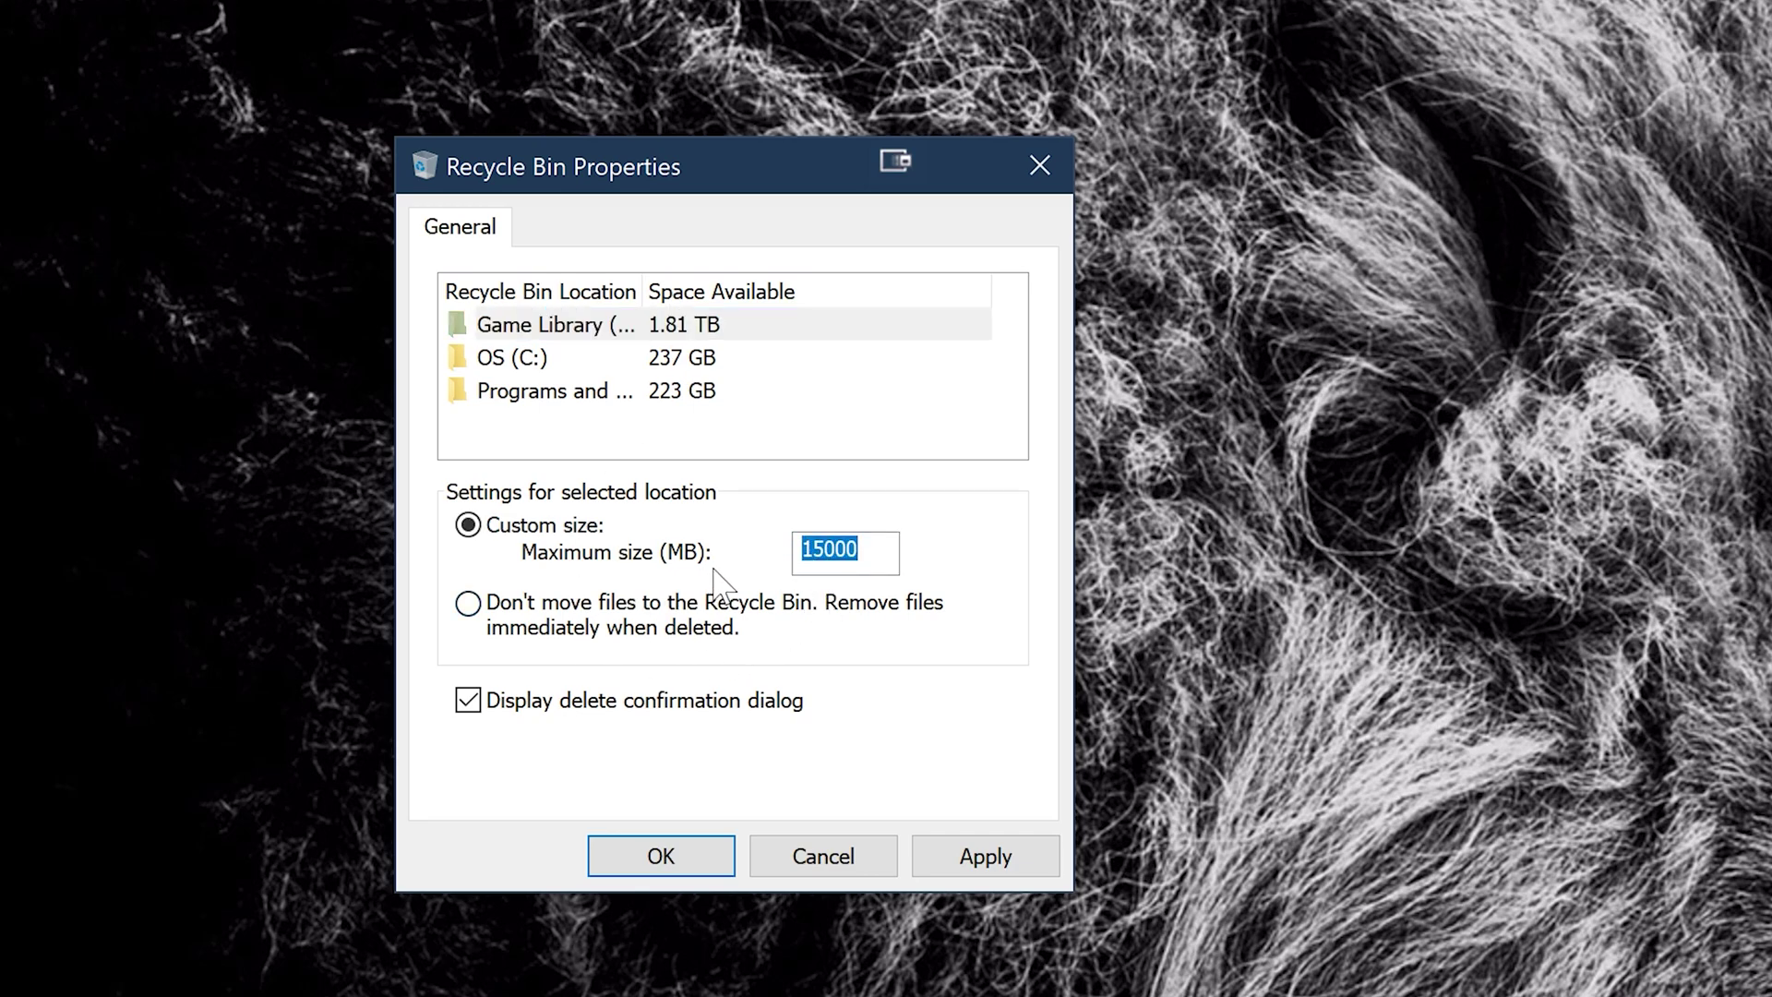
pyautogui.write('10')
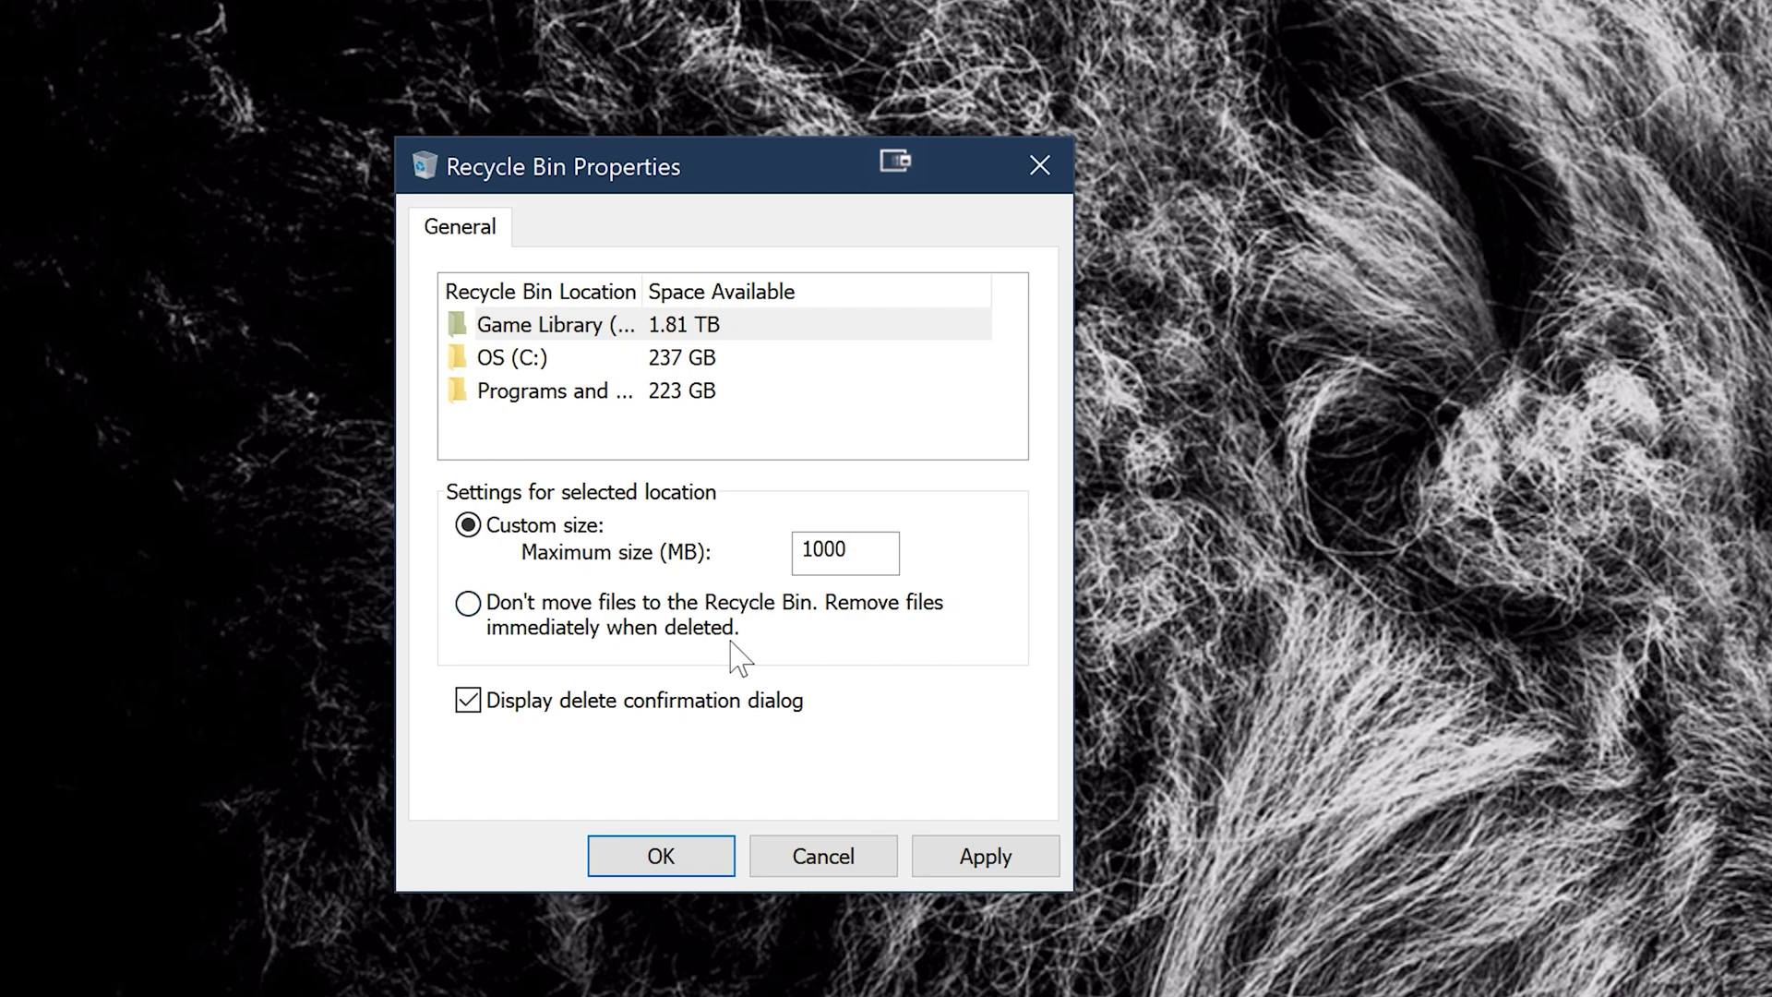
pyautogui.click(680, 620)
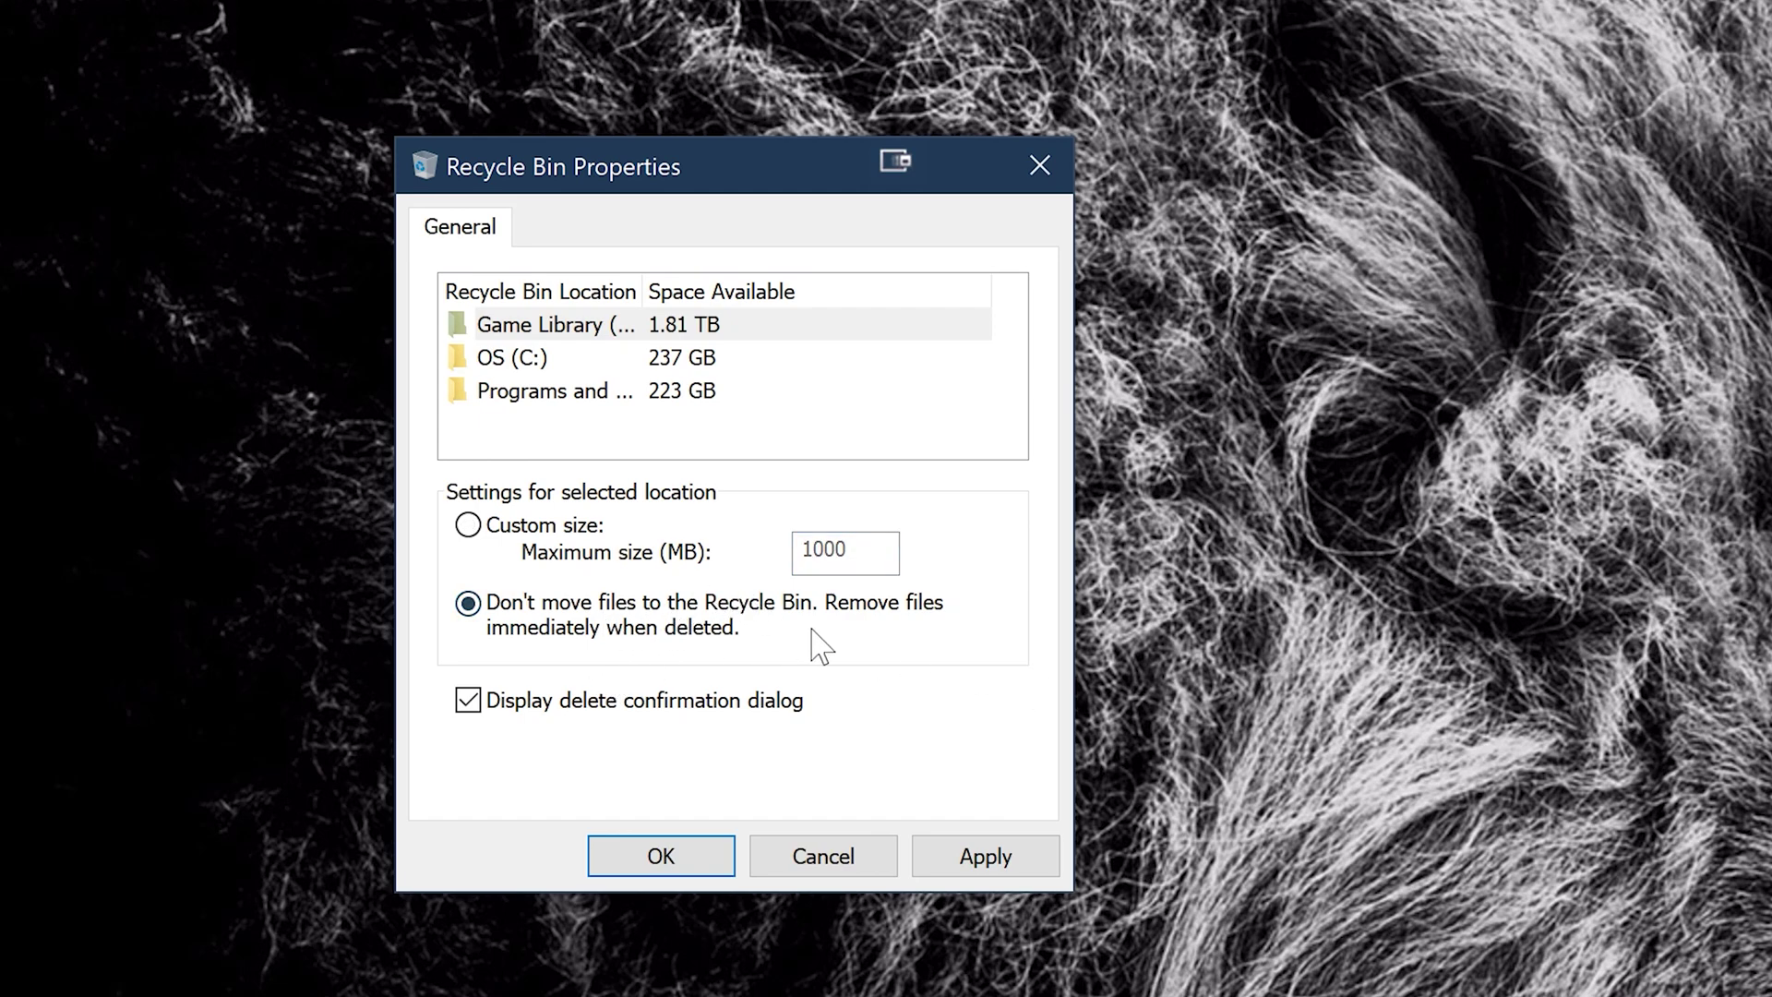
pyautogui.click(531, 533)
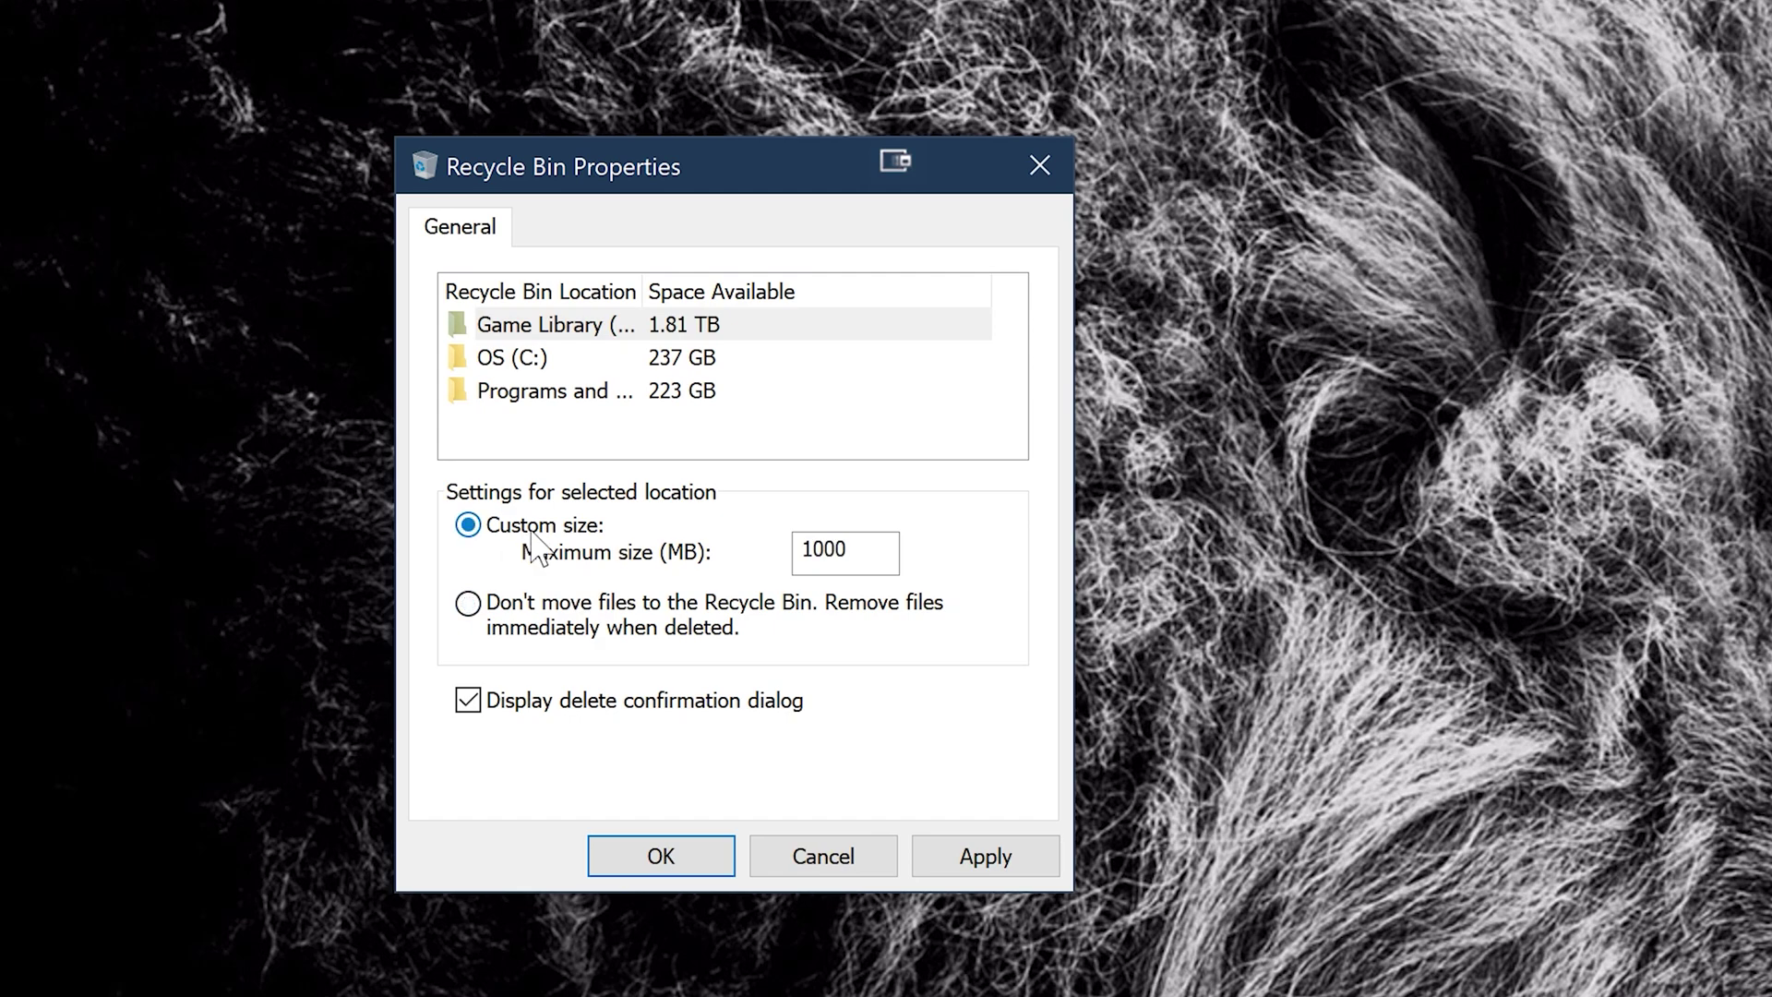
pyautogui.click(955, 858)
# Restore the Game Library Recycle Bin limit to 15000 MB and apply it.
pyautogui.press('Tab')
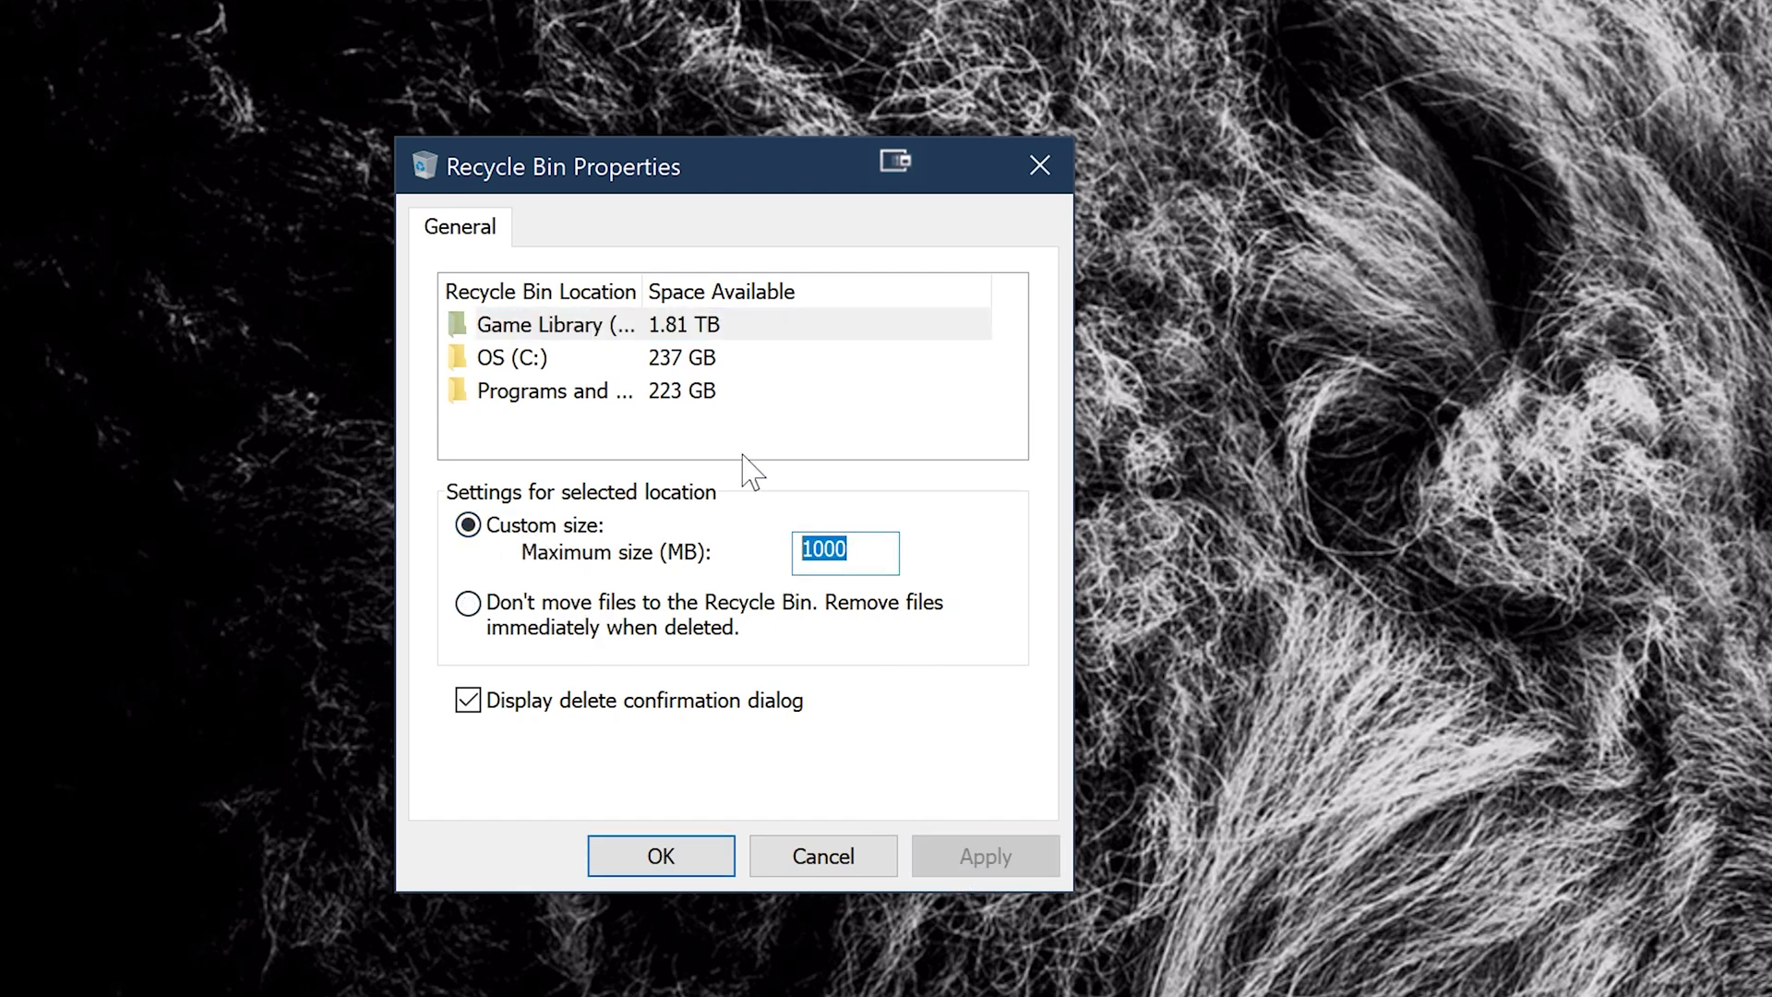
pyautogui.write('1500')
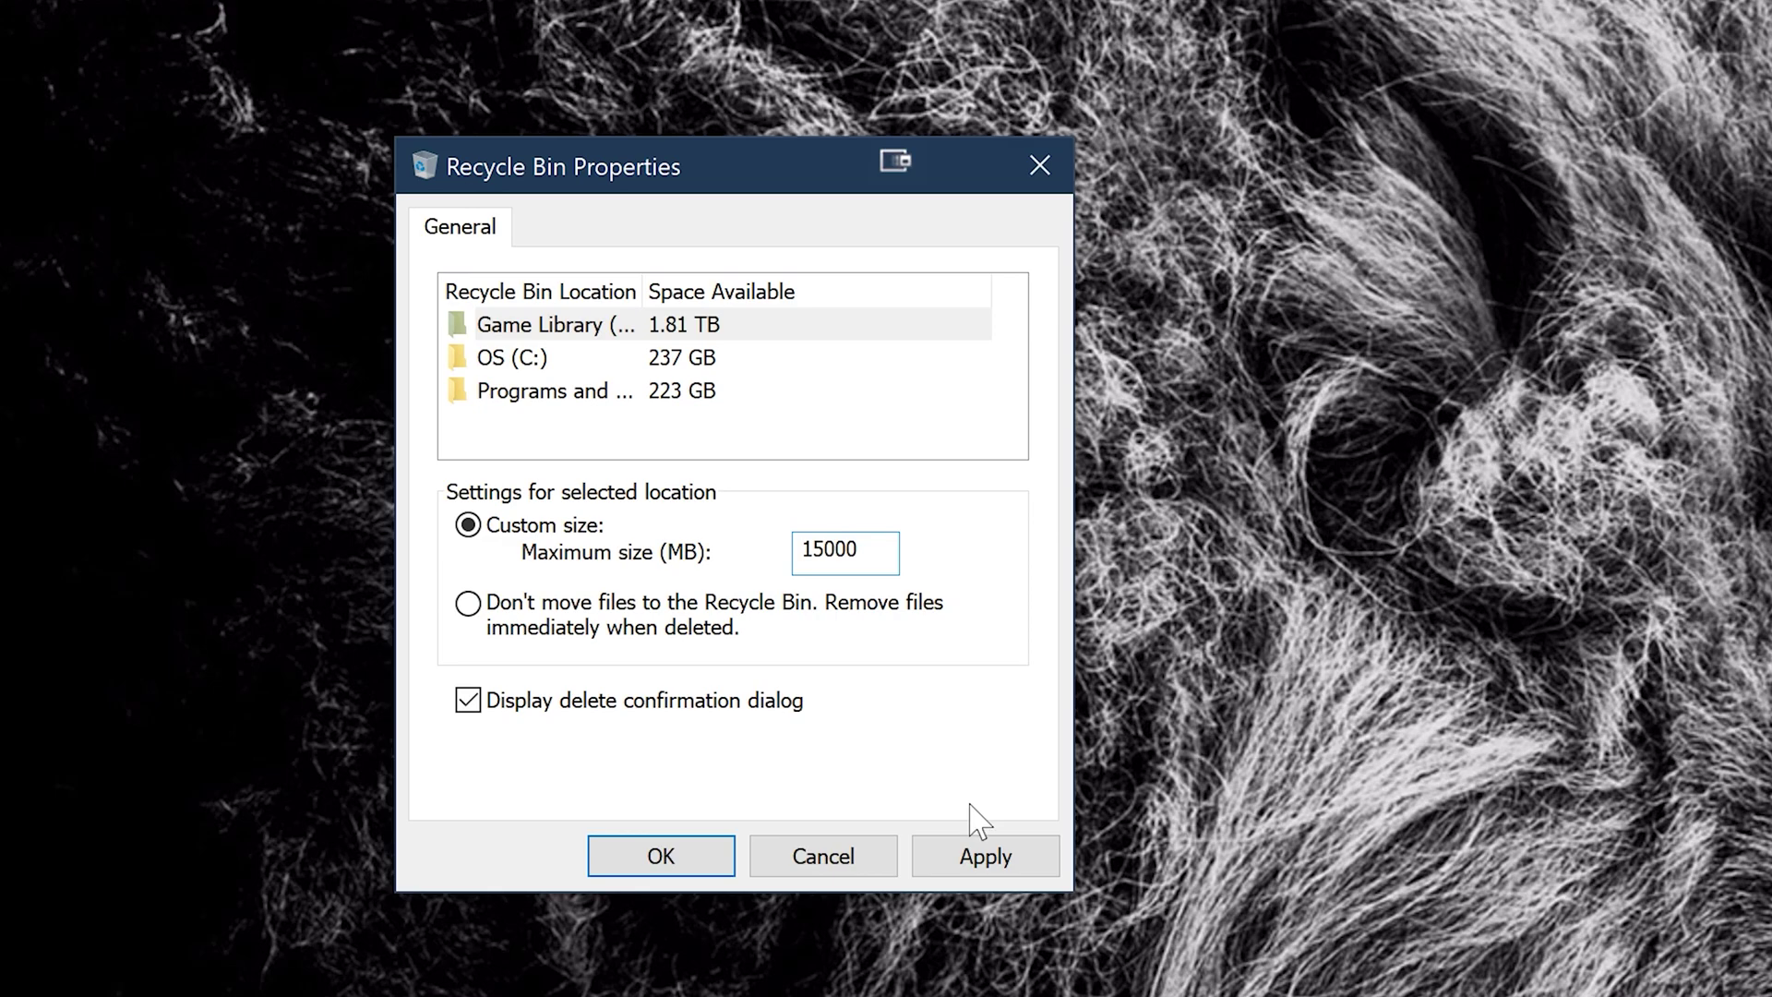
pyautogui.click(979, 856)
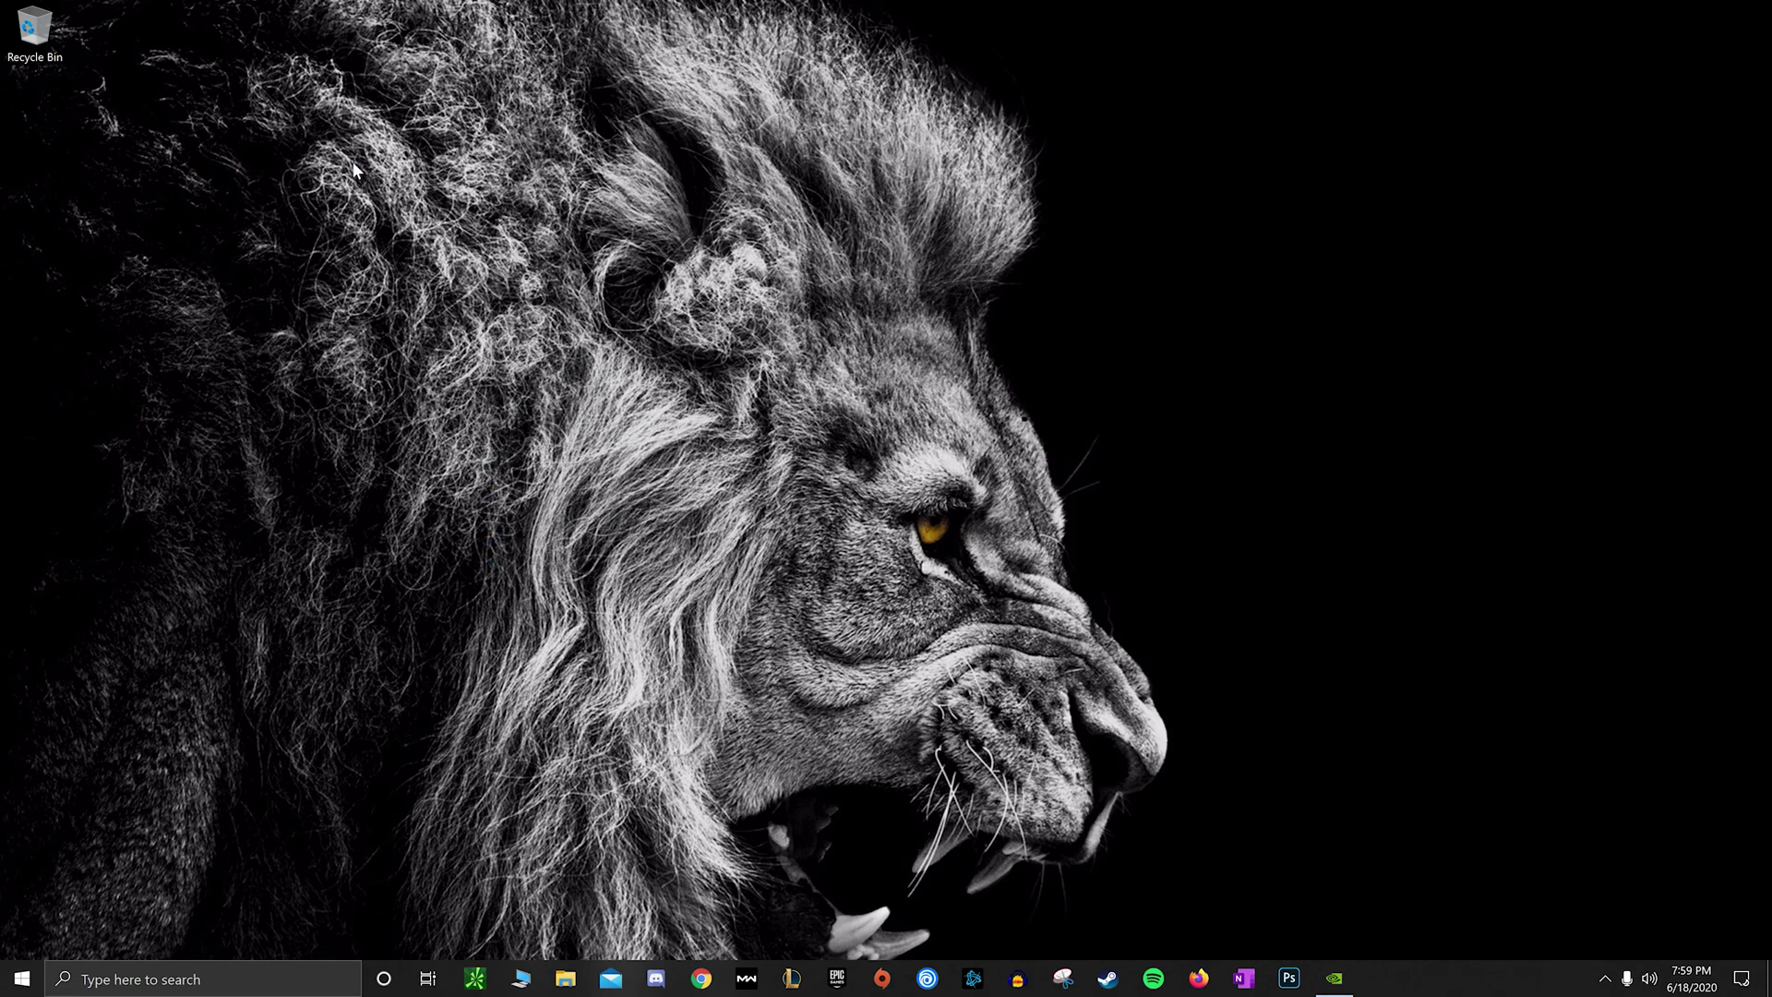
# Launch CCleaner from the Recycle Bin menu and decline the new version download.
pyautogui.rightClick(41, 28)
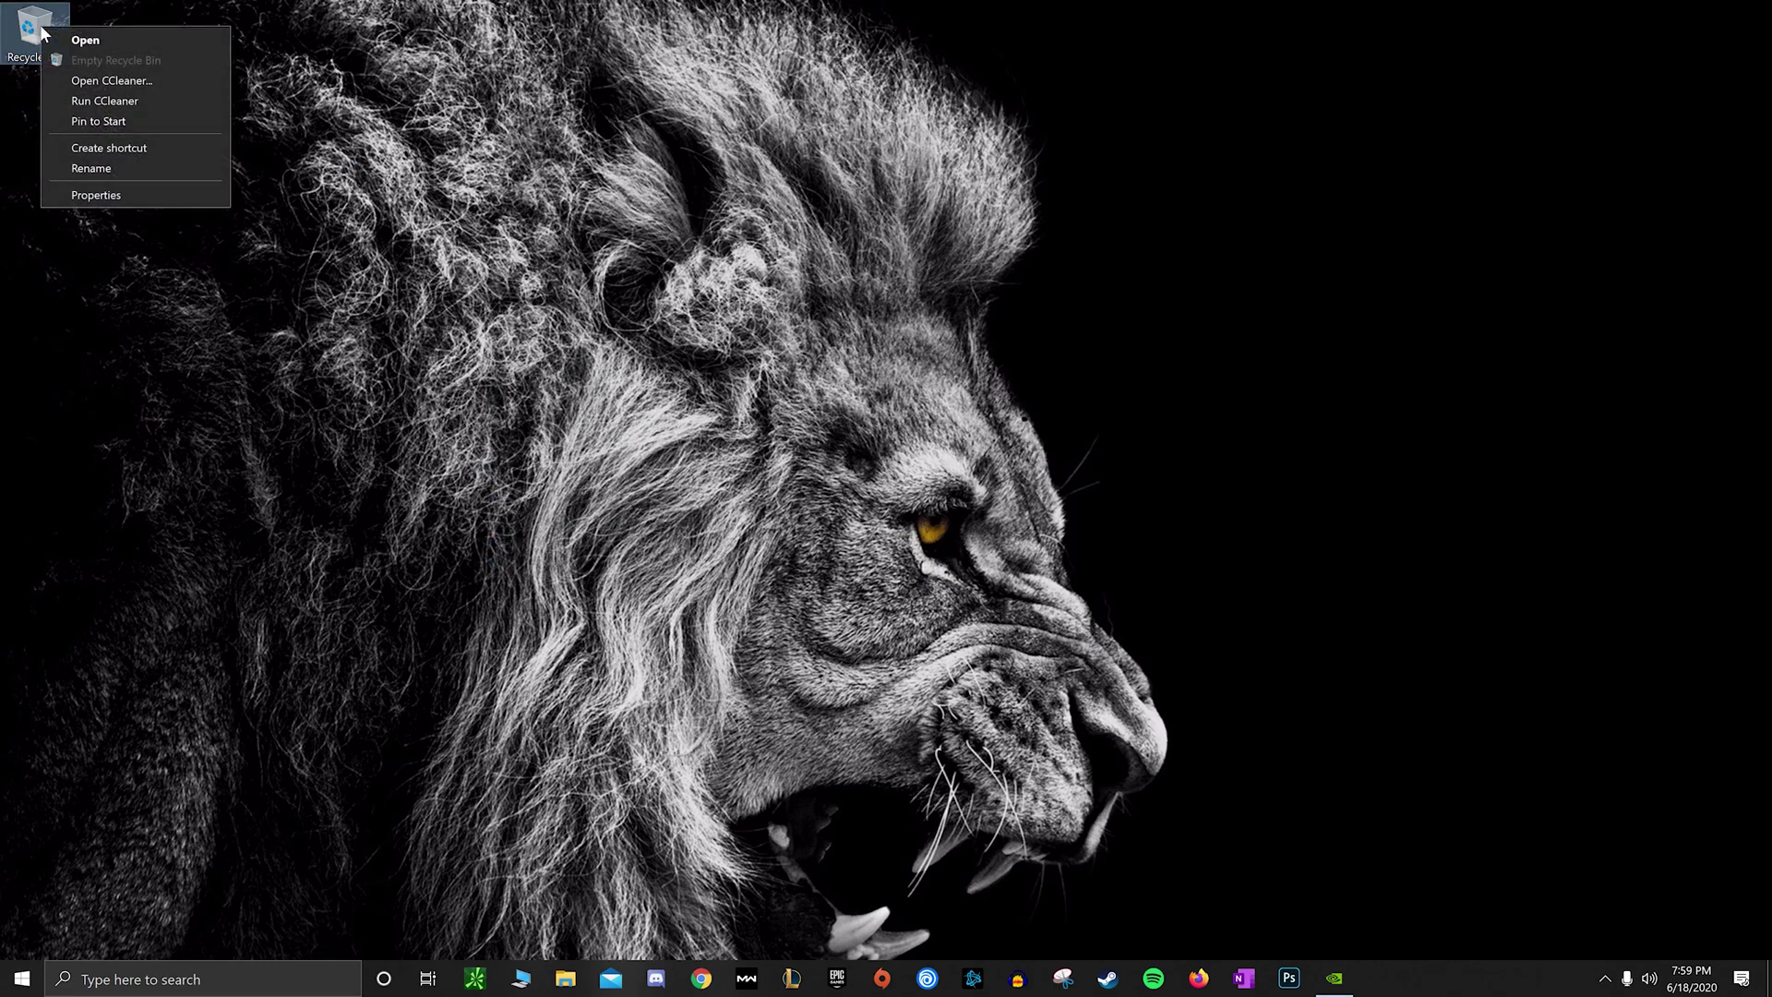
pyautogui.click(159, 78)
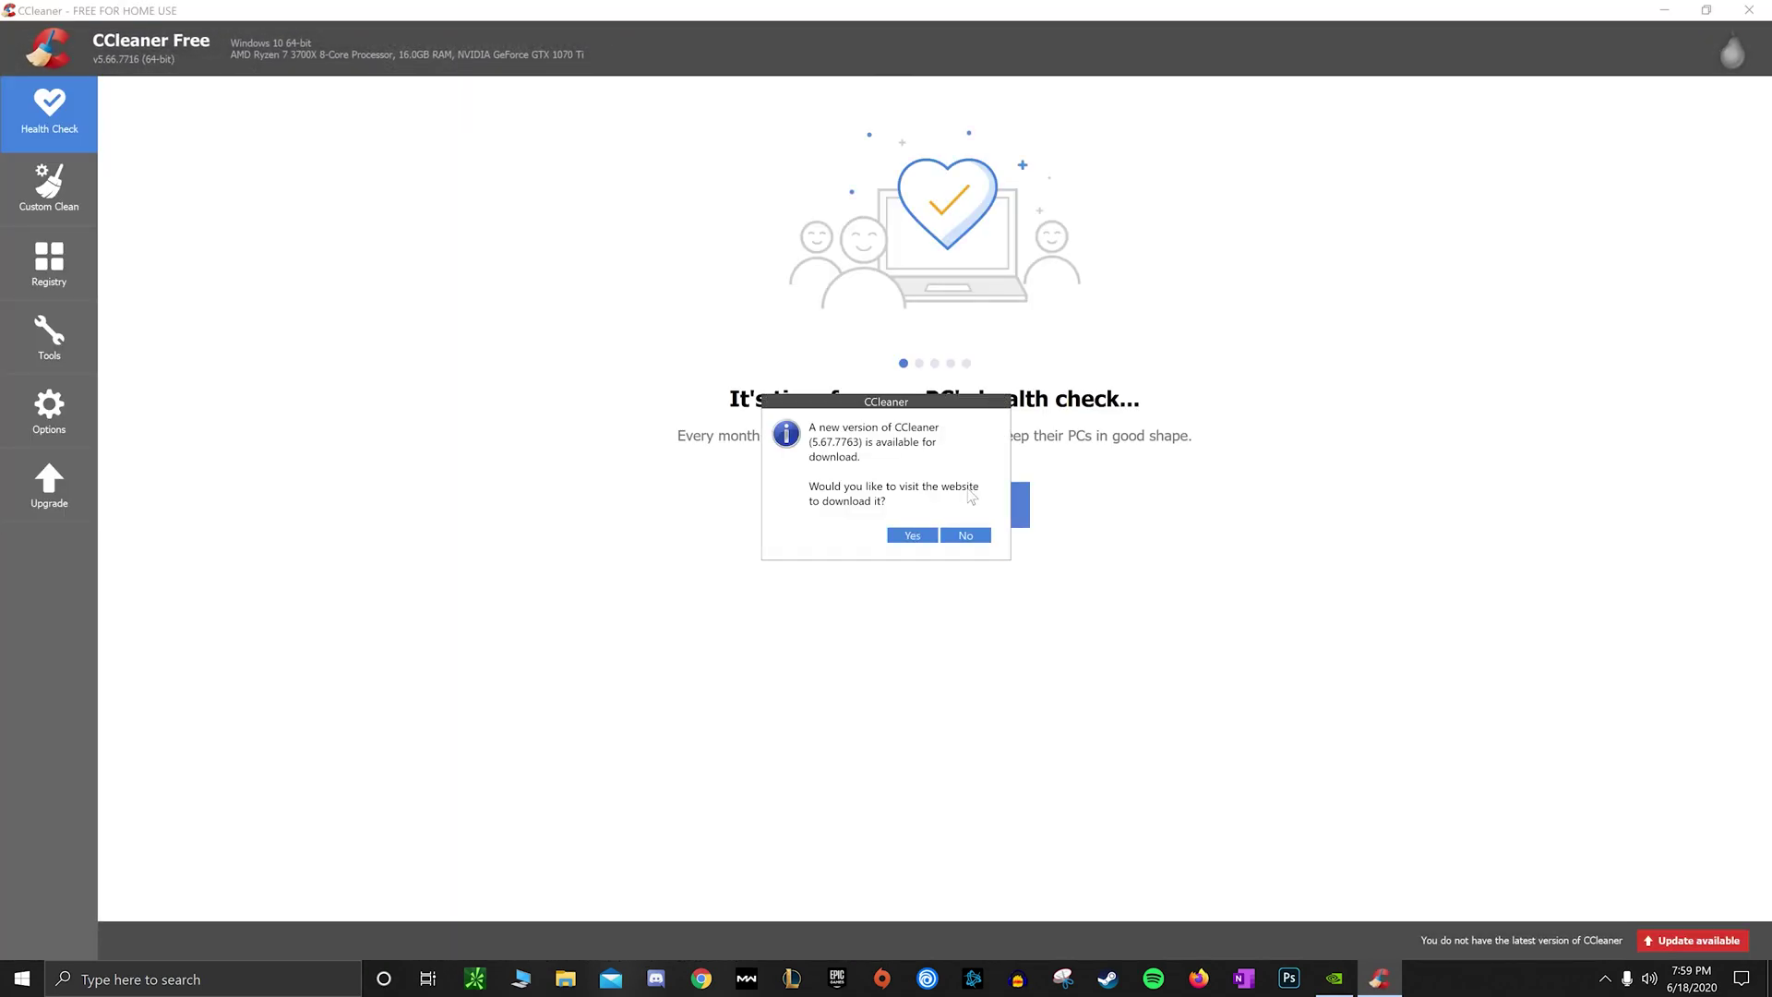
pyautogui.click(969, 534)
# Run Duplicate Finder on drive E: and review the duplicate file pairs found.
pyautogui.click(48, 411)
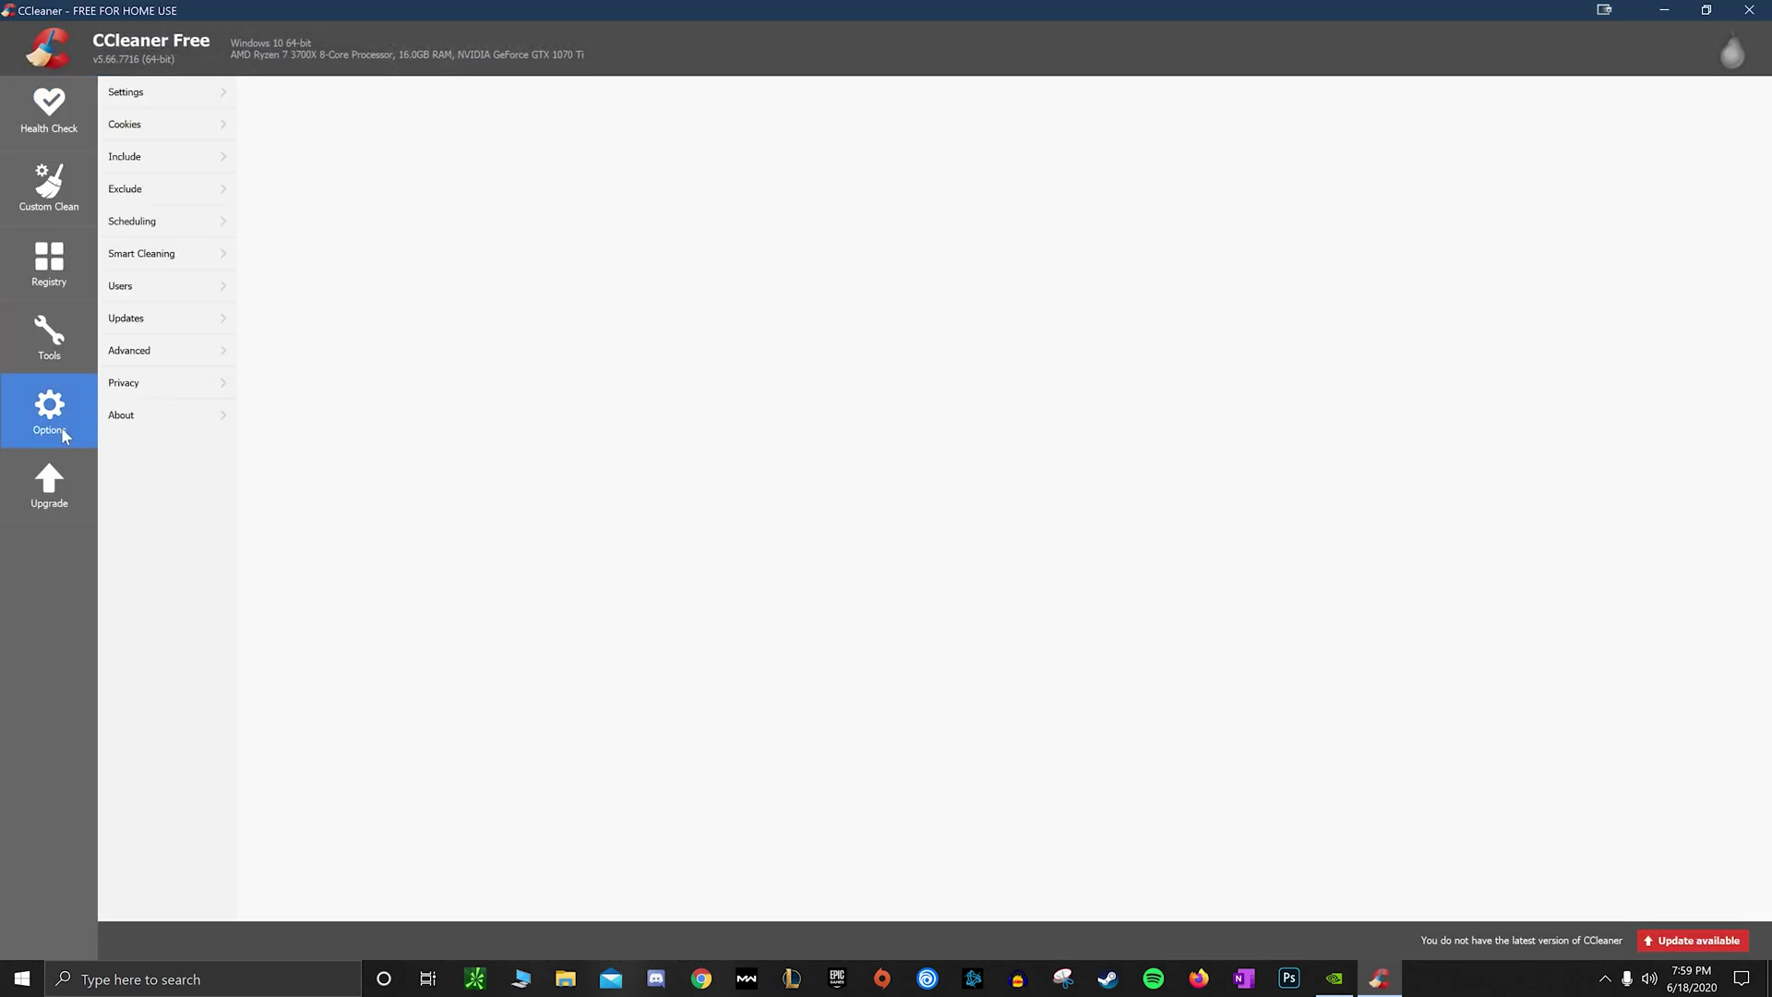
pyautogui.click(54, 351)
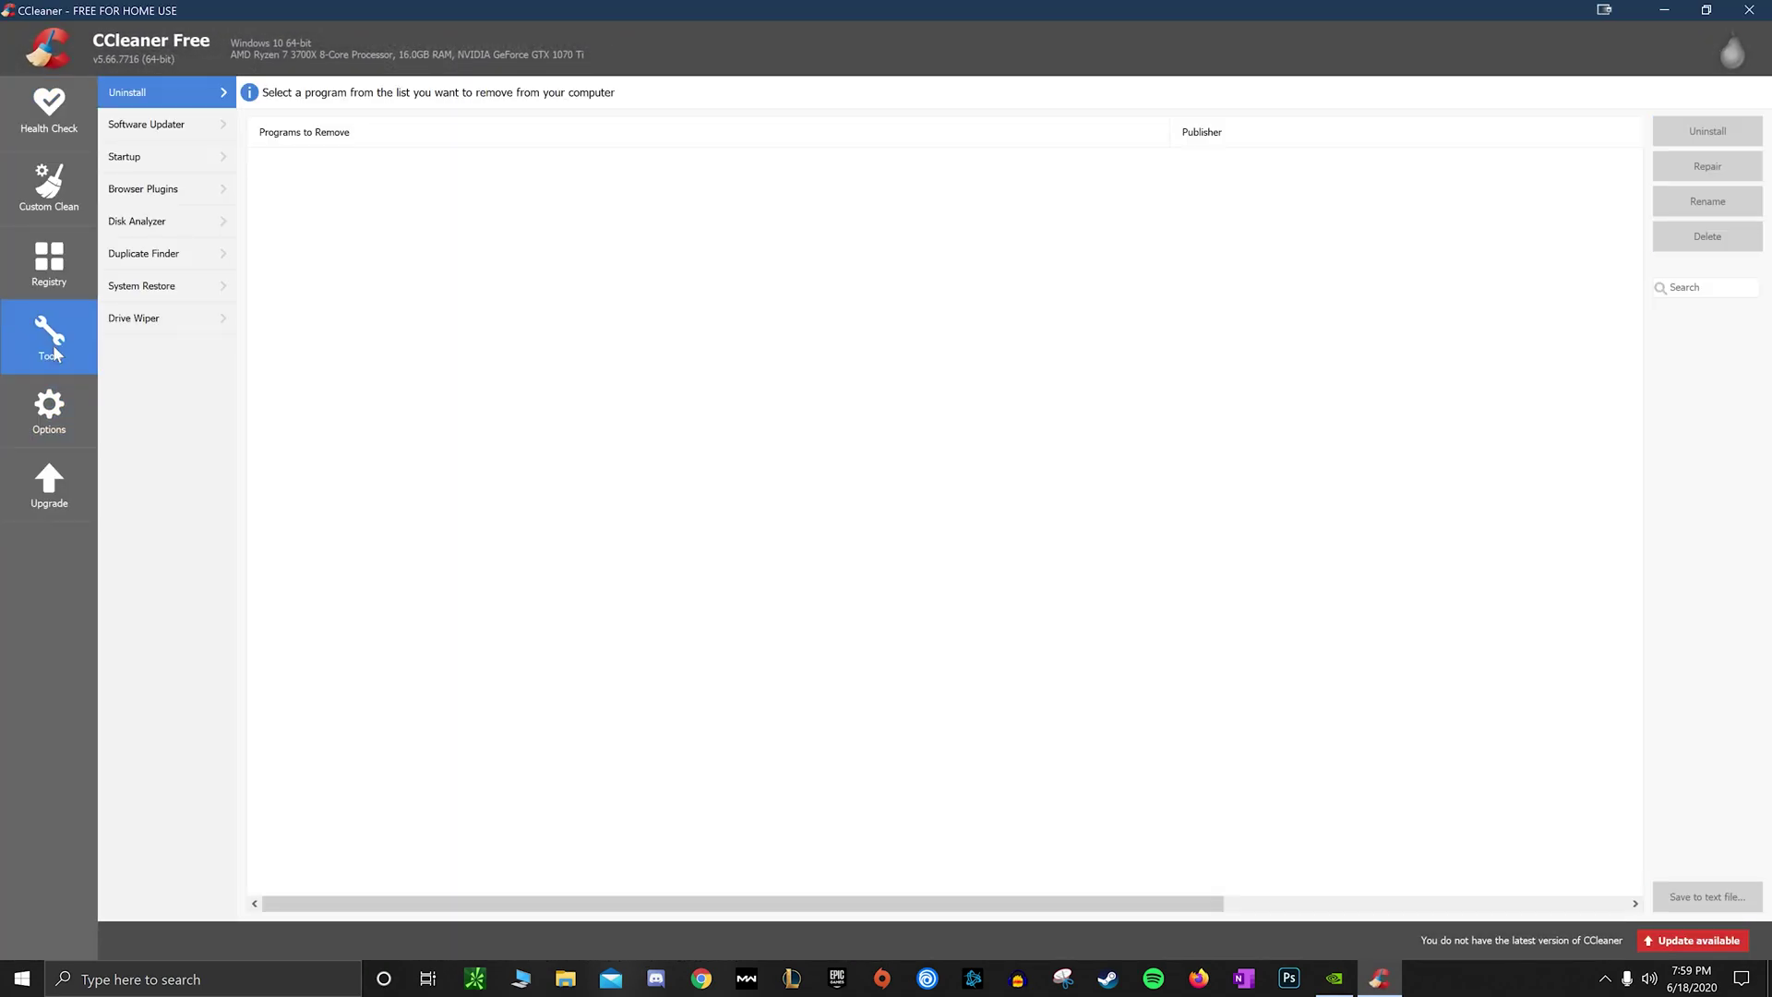
pyautogui.click(177, 256)
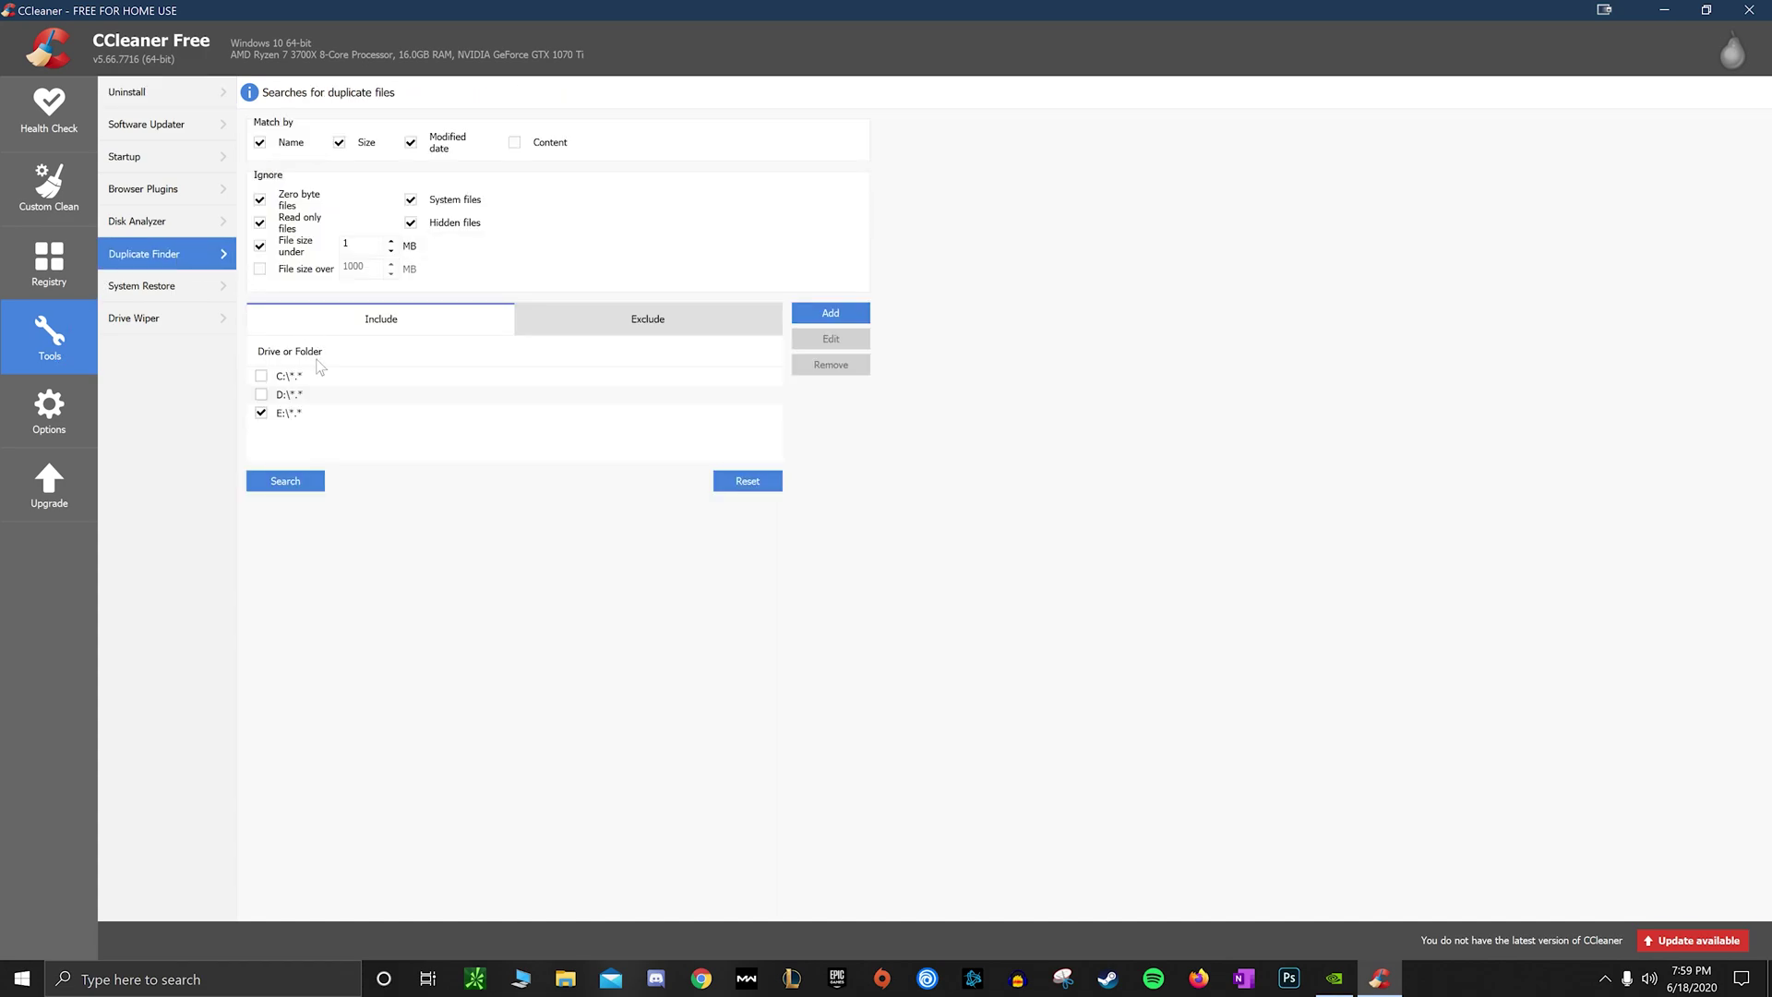
pyautogui.click(281, 480)
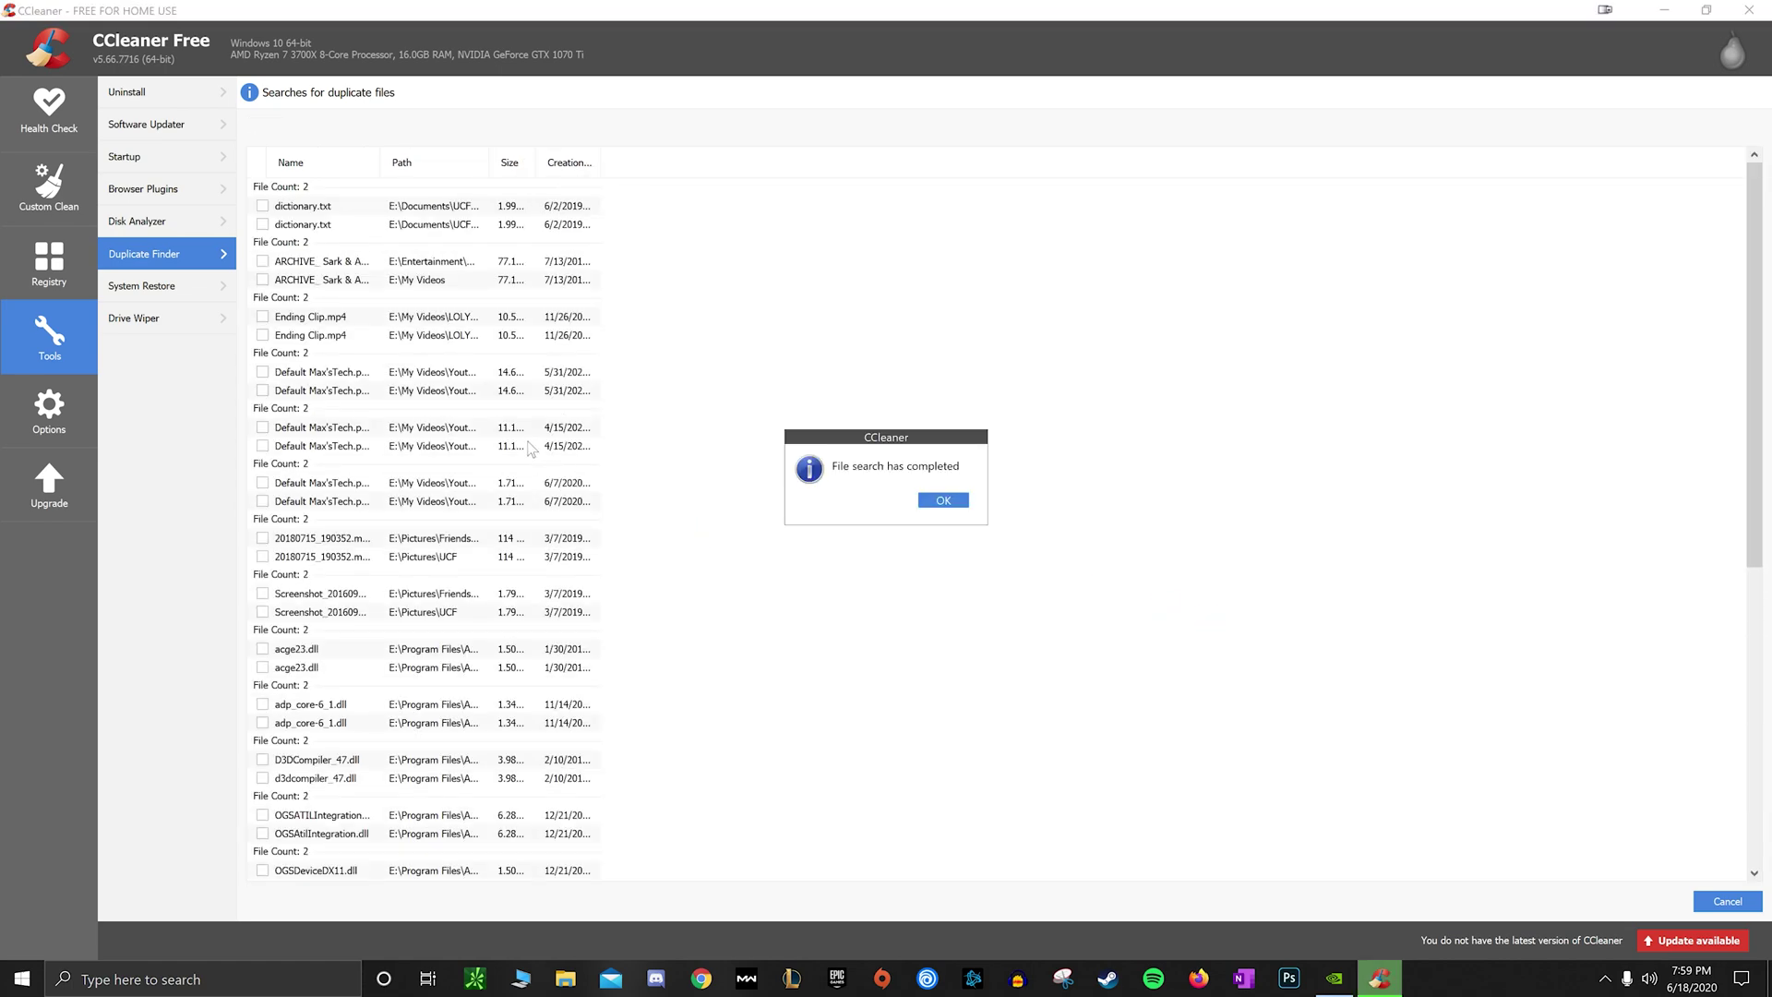
pyautogui.click(968, 500)
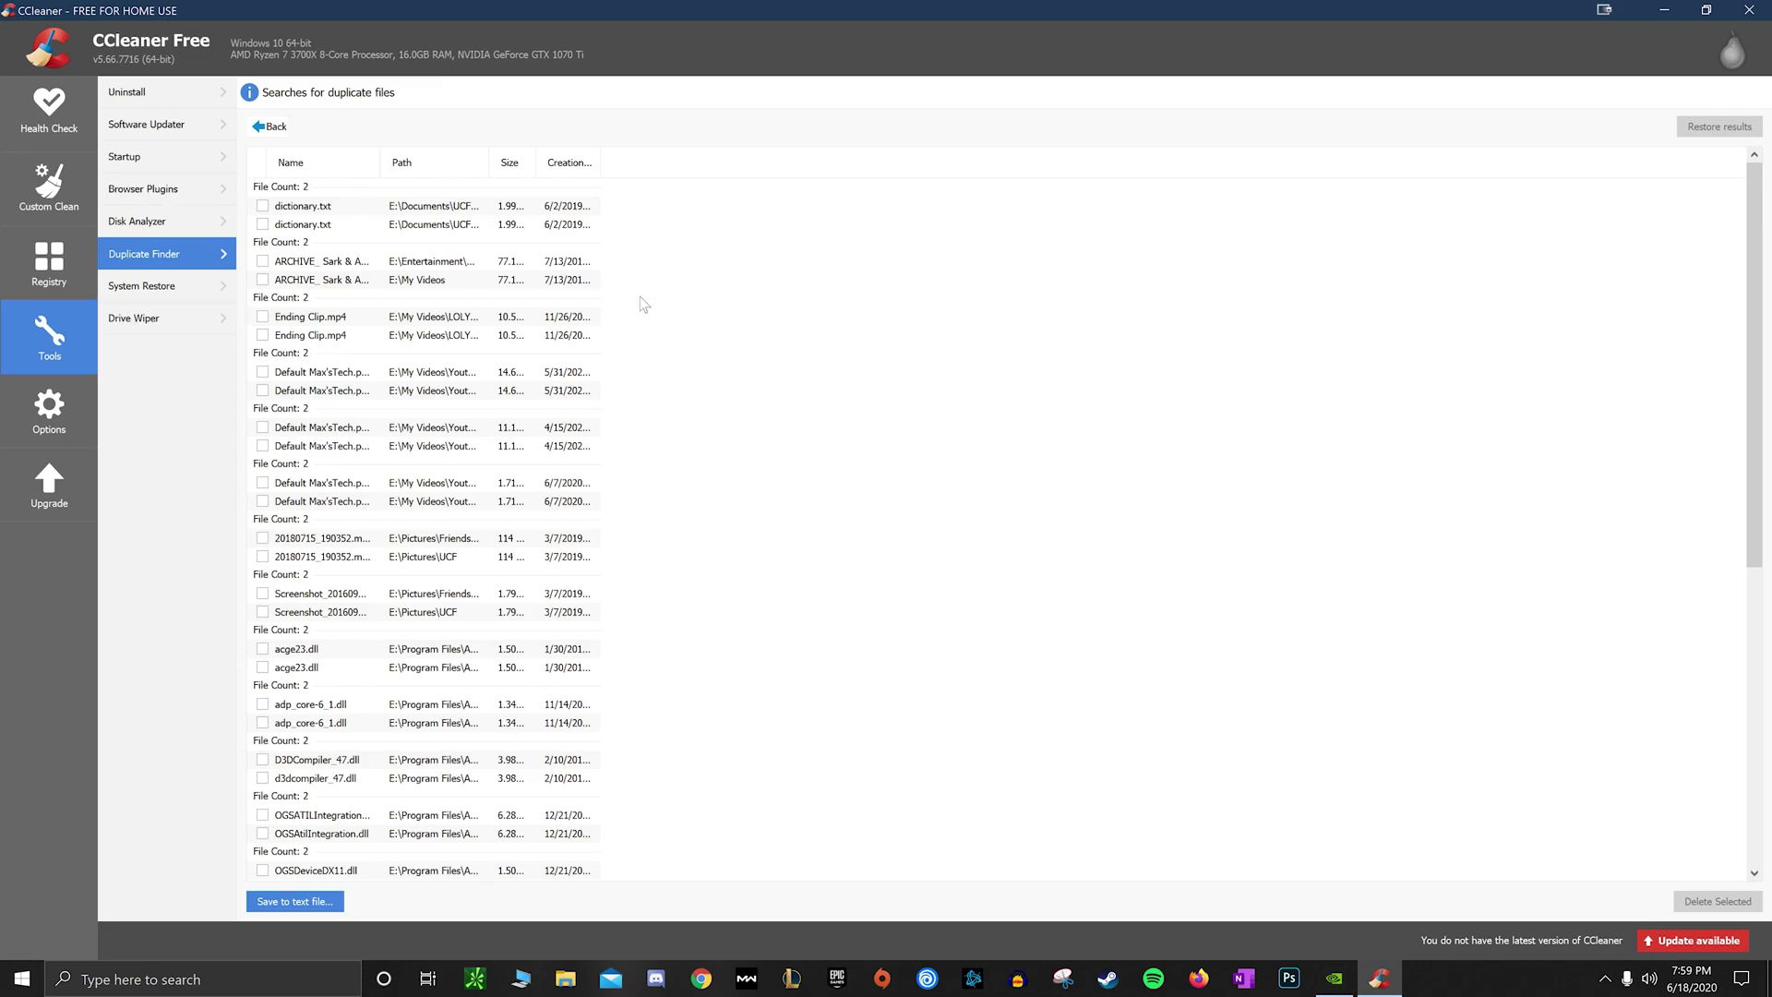
pyautogui.click(39, 122)
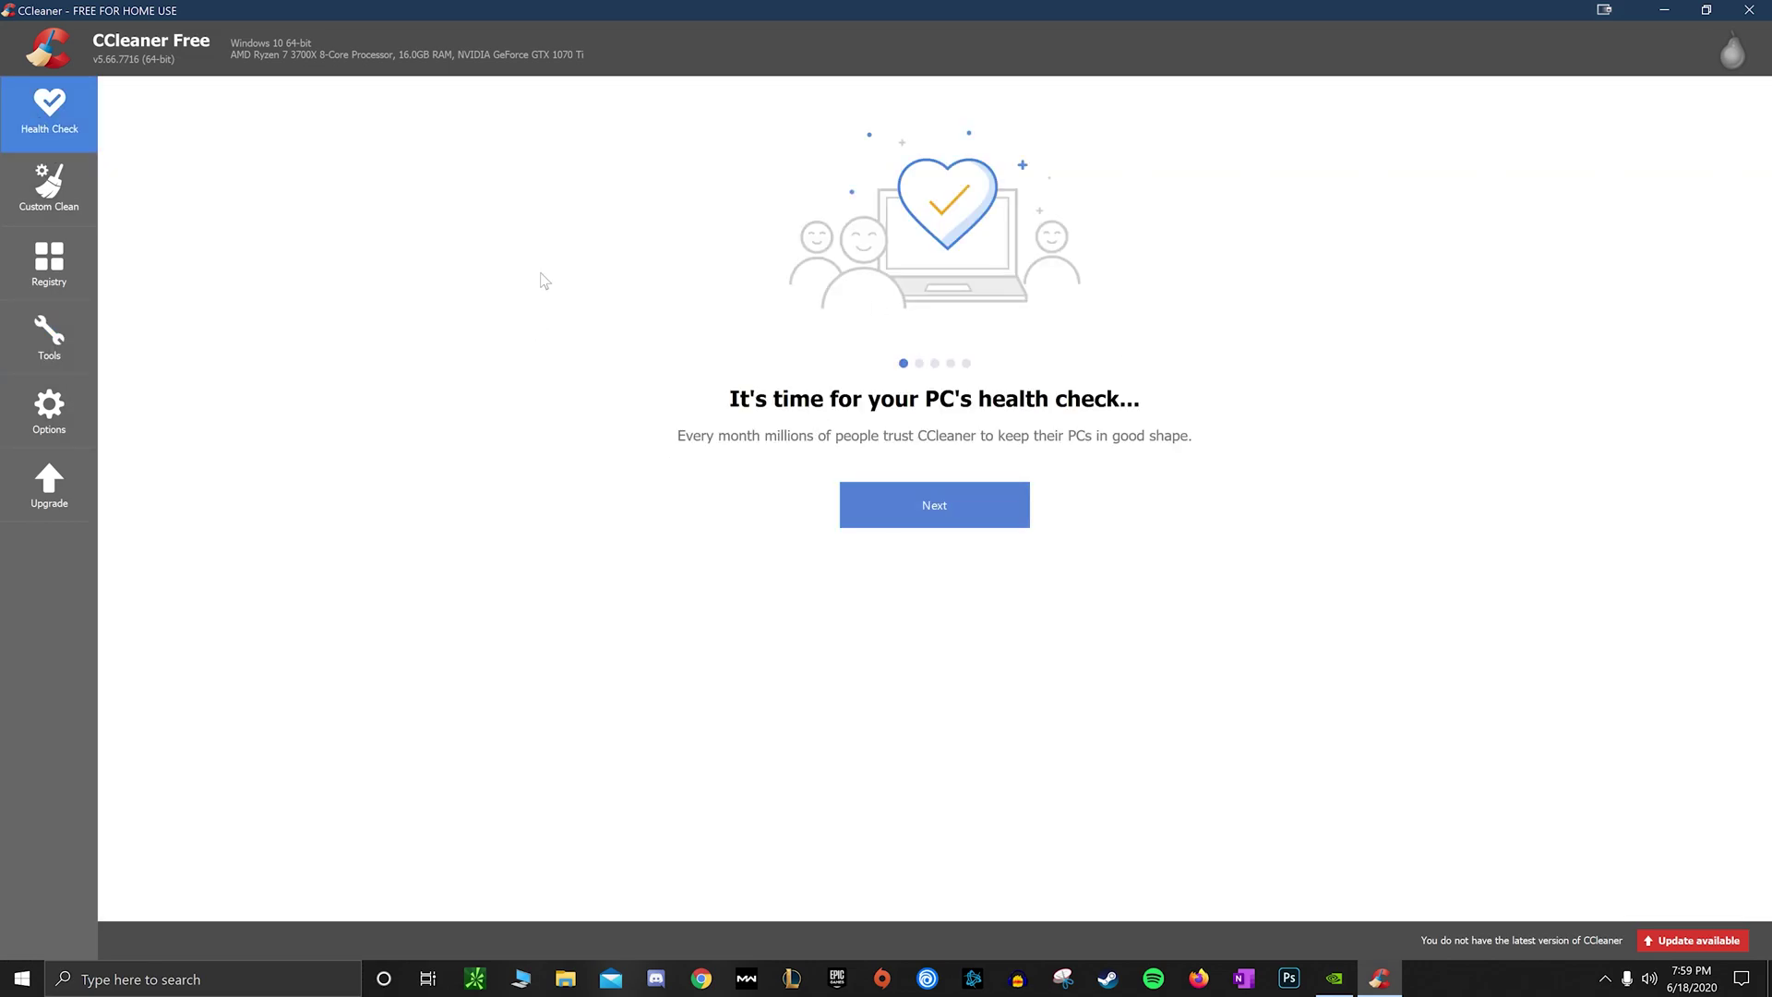
pyautogui.click(41, 357)
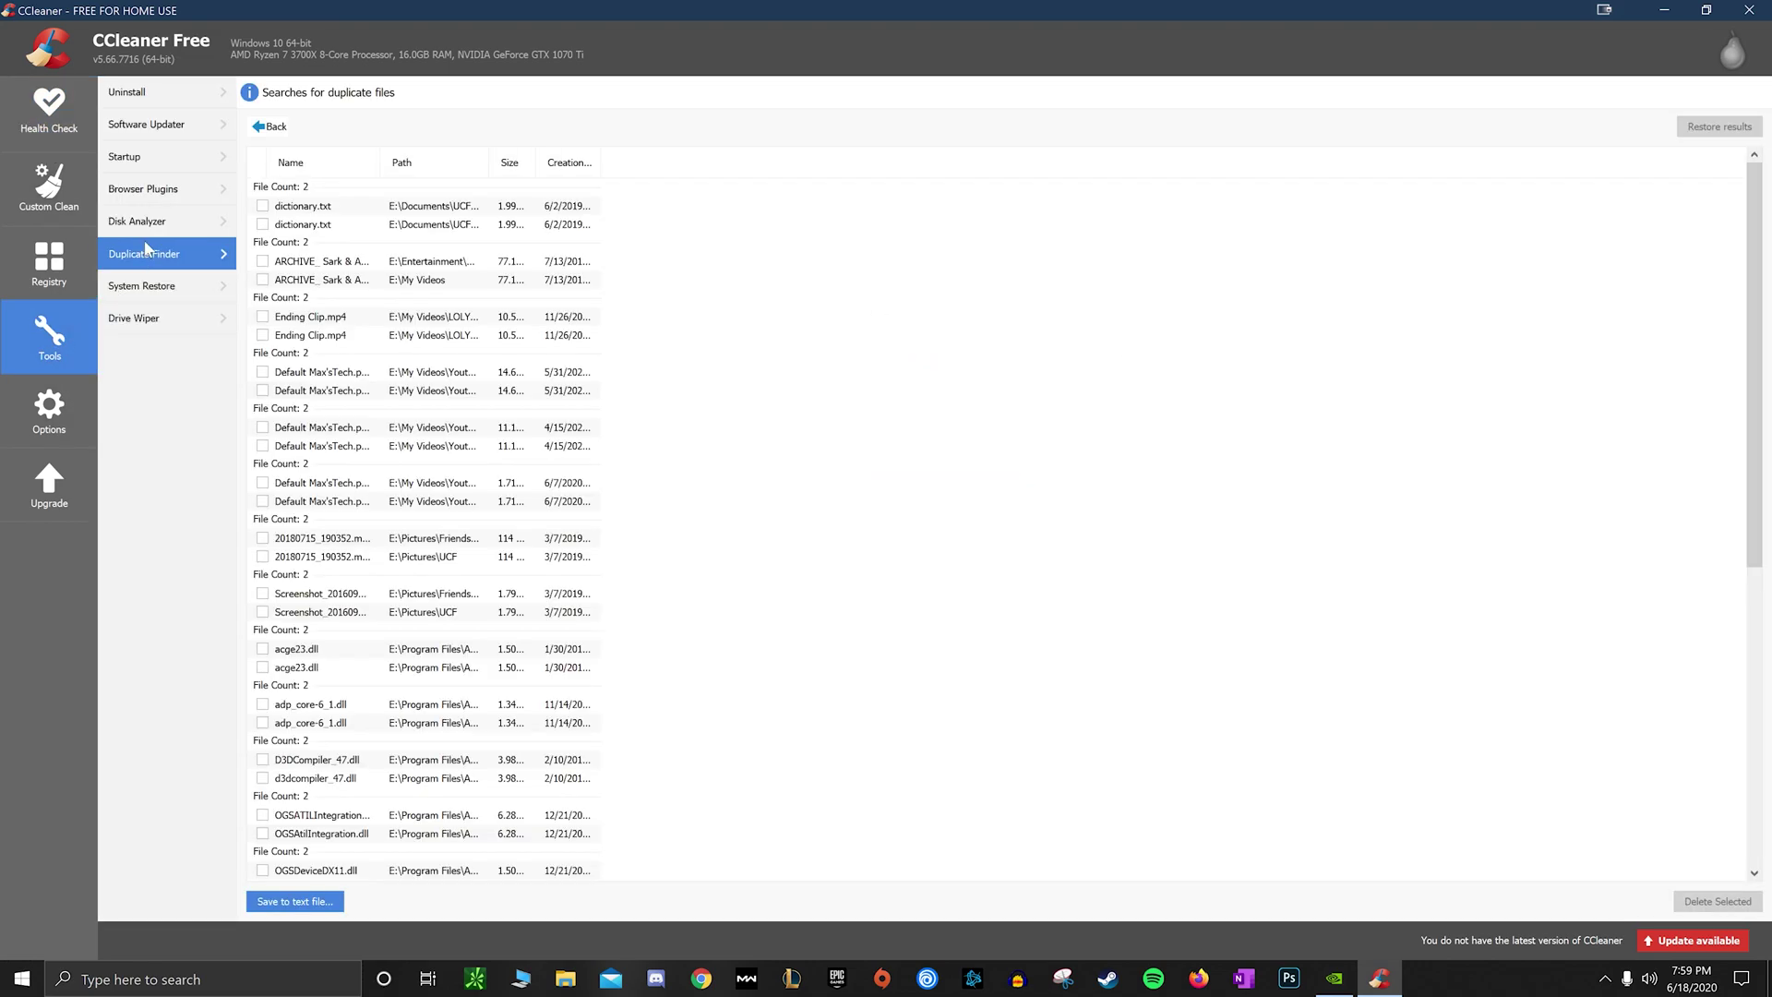
# Close CCleaner and open the restore point settings by searching 'restore'.
pyautogui.hotkey('alt', 'F4')
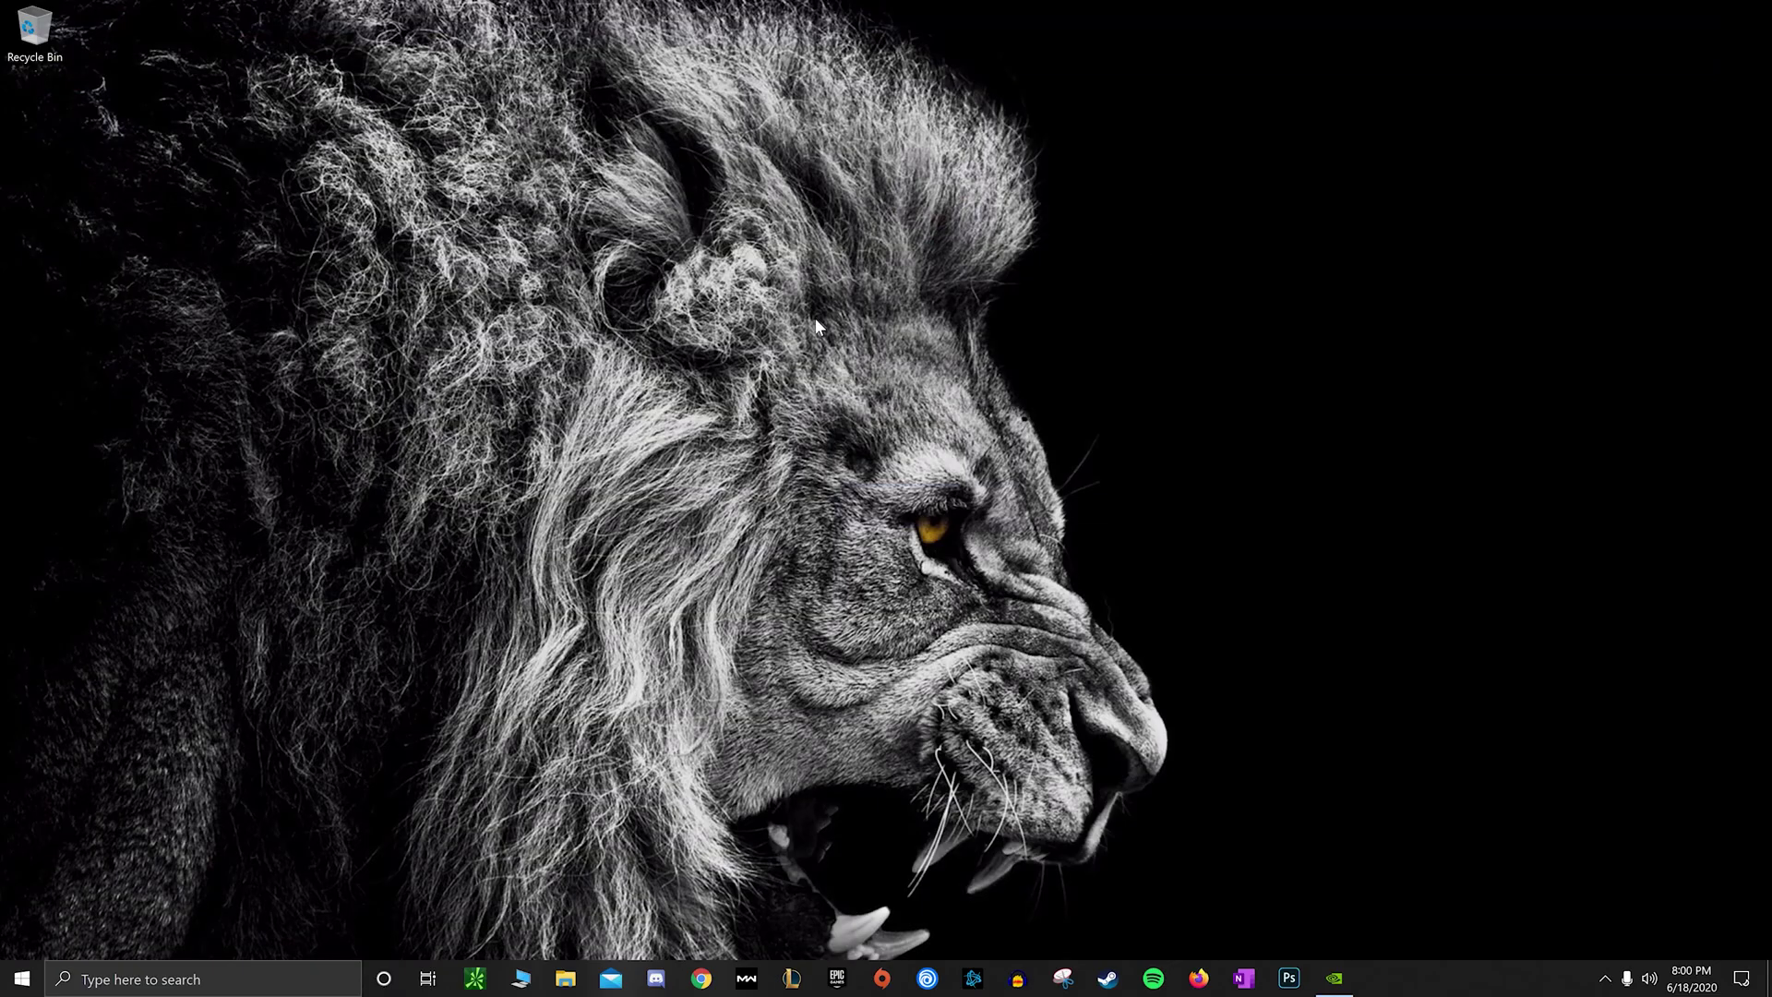
pyautogui.click(258, 977)
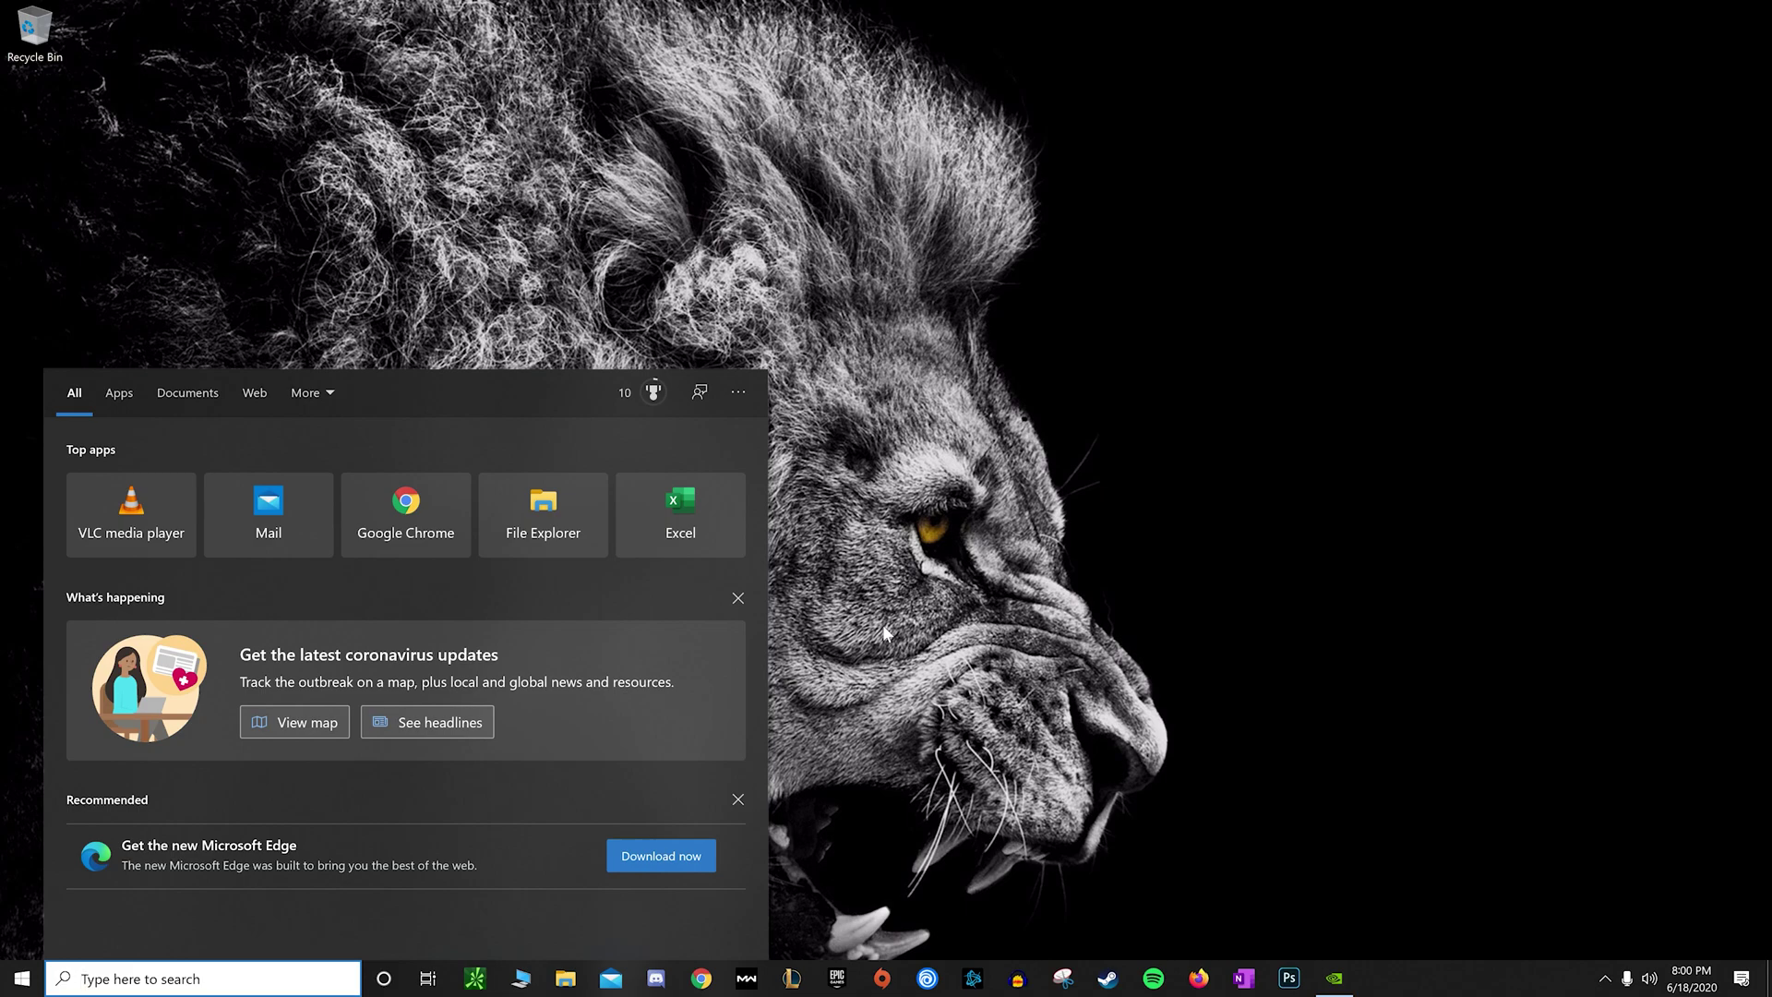
pyautogui.write('restore')
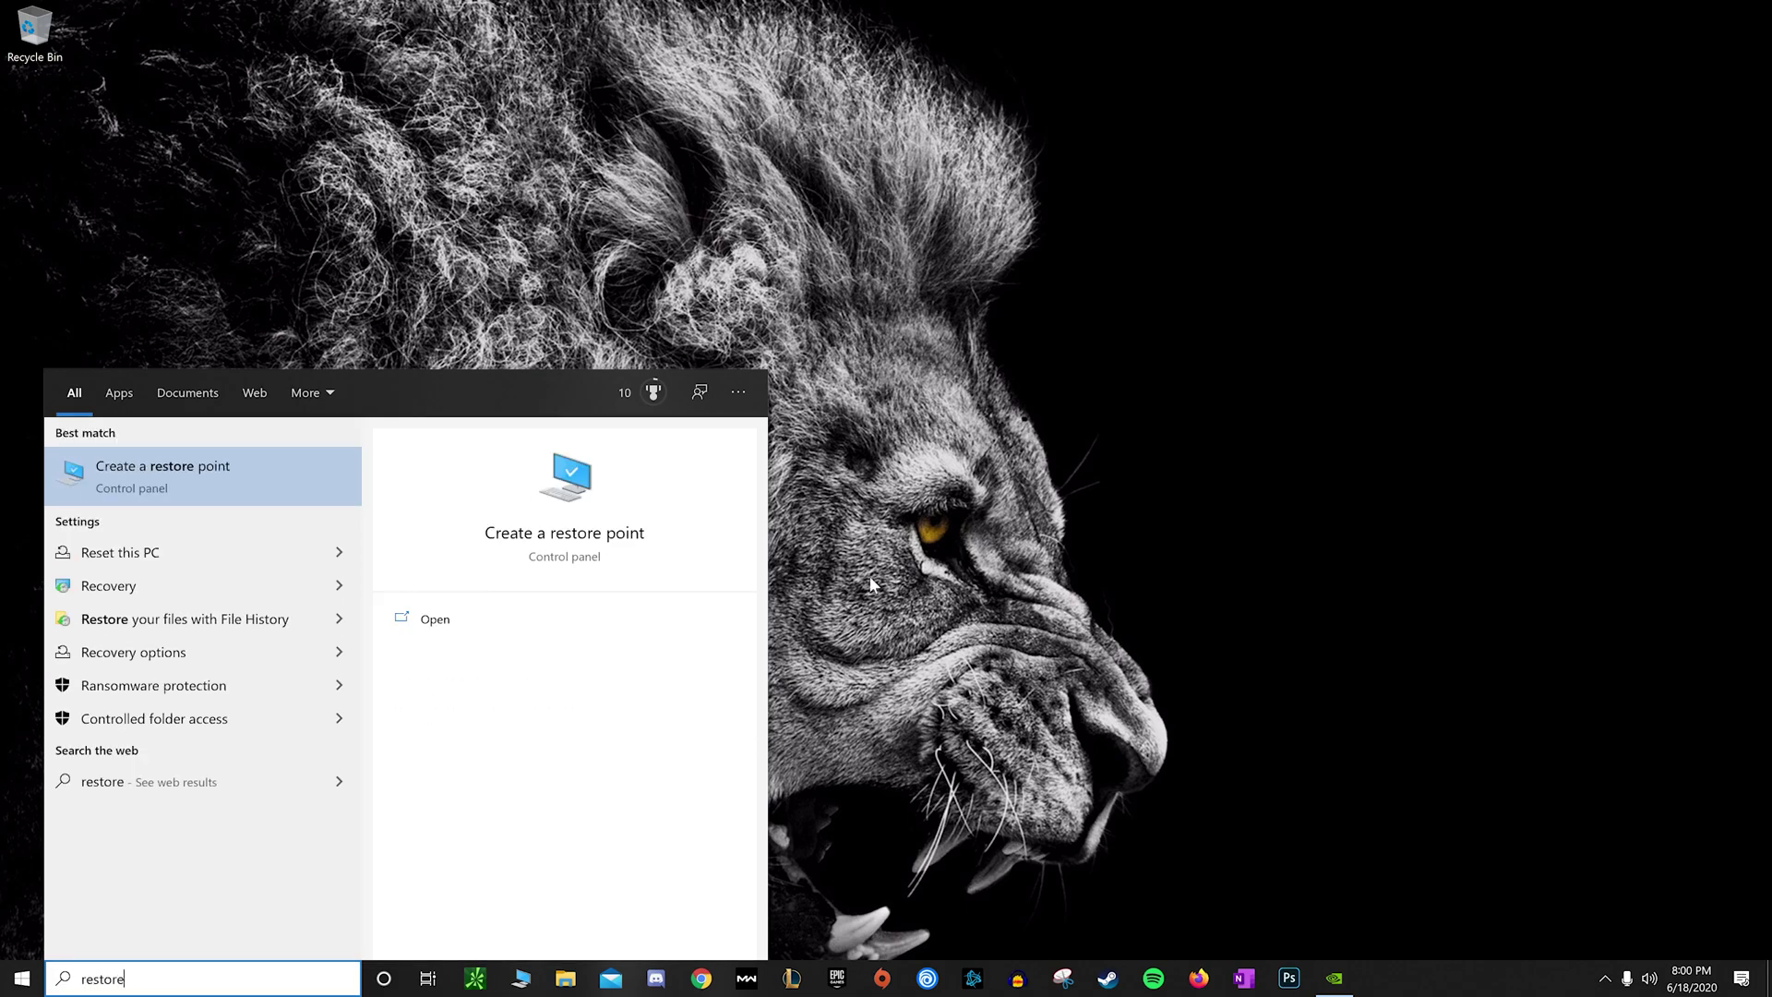
pyautogui.click(164, 480)
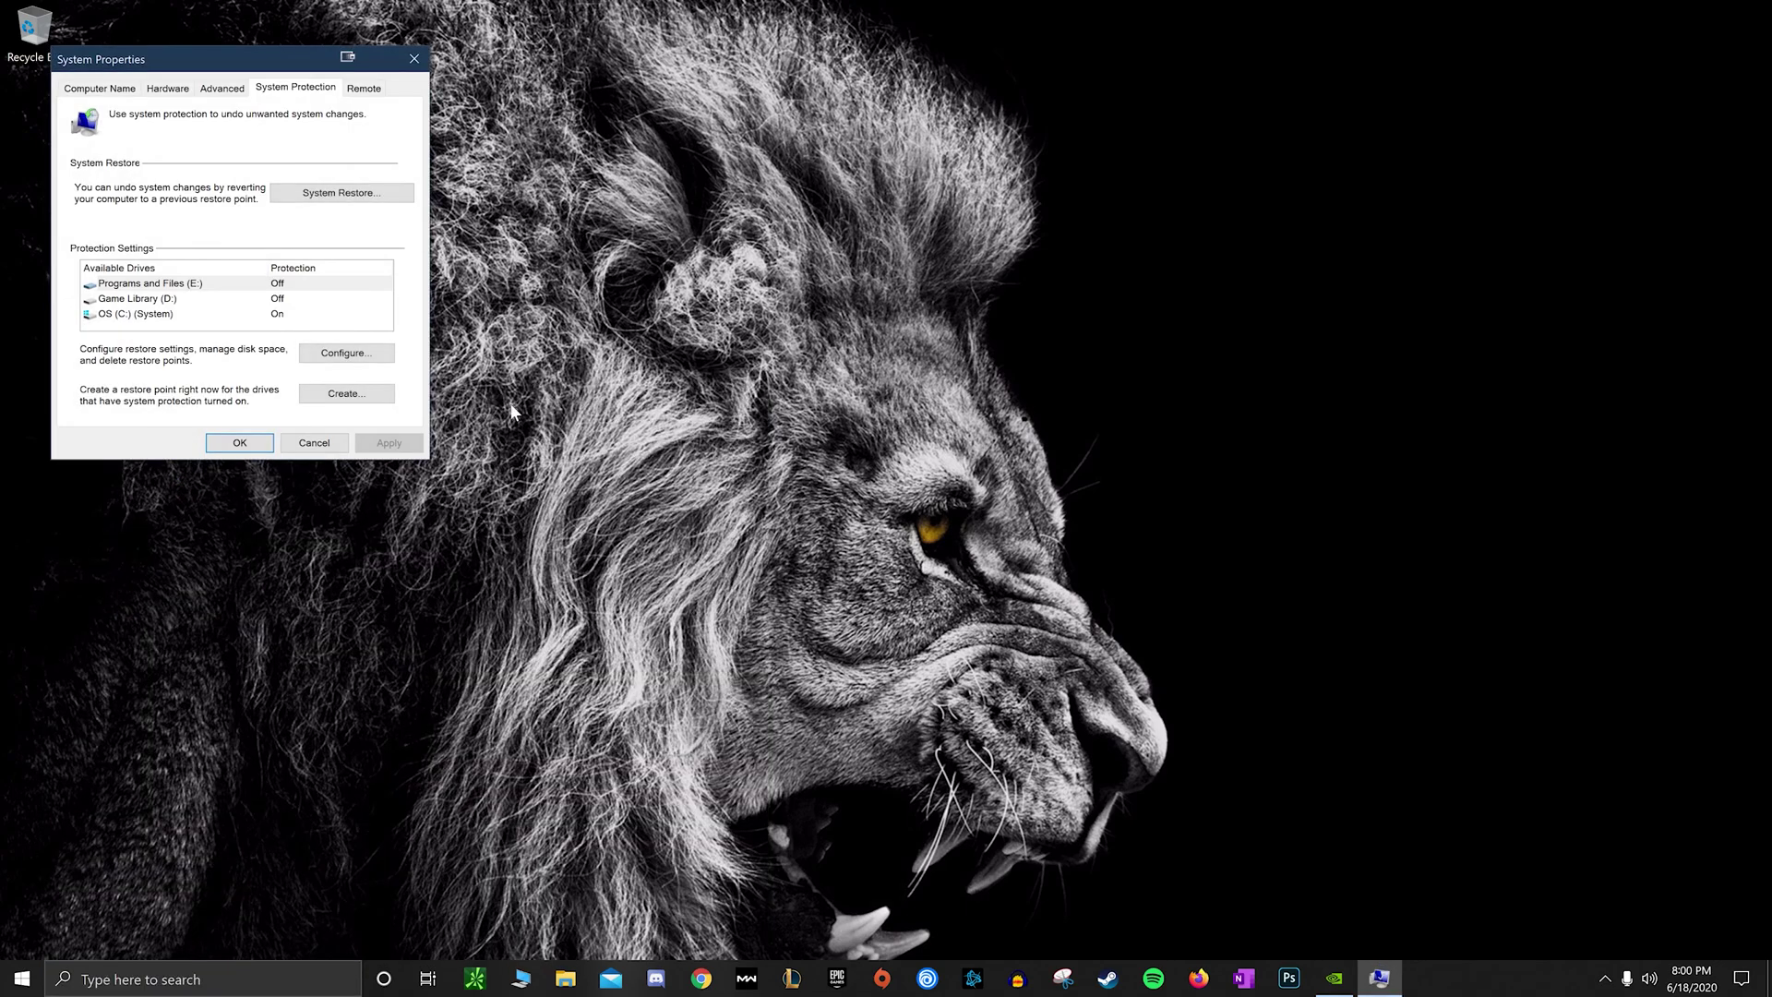
pyautogui.moveTo(301, 63); pyautogui.dragTo(620, 155)
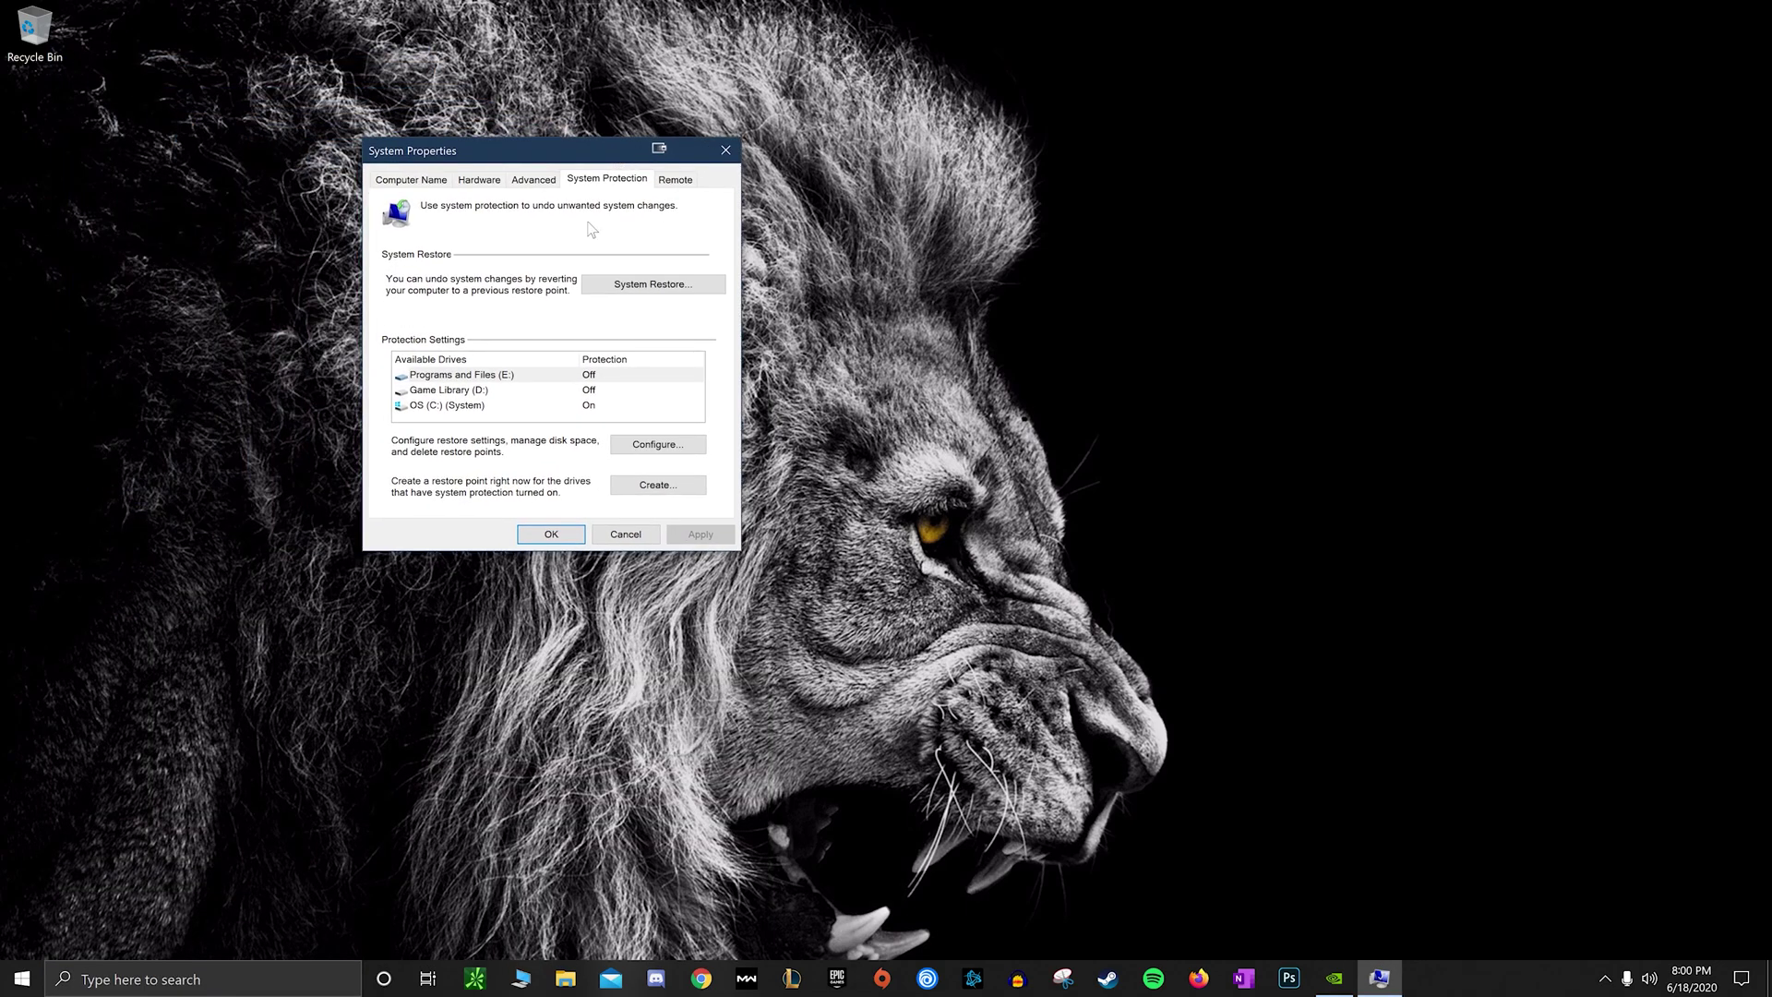
# Cap drive C's restore-point disk space at 1% (2.38 GB) and close its protection settings.
pyautogui.click(620, 407)
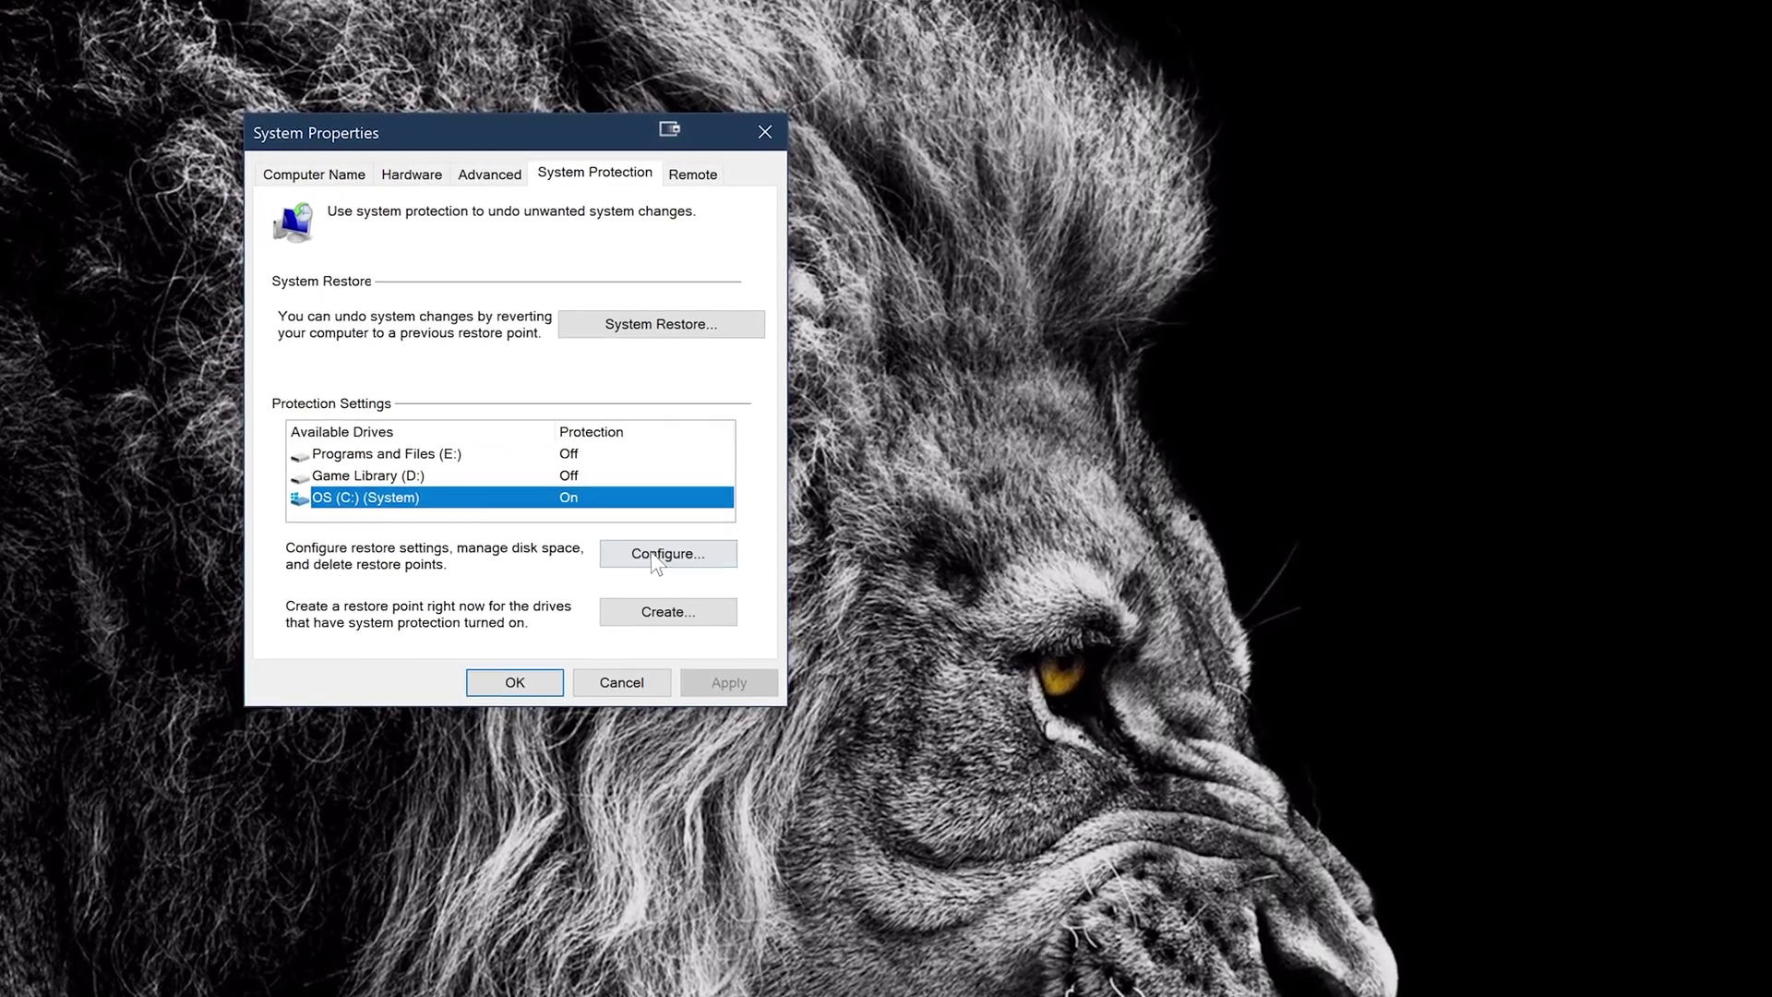
pyautogui.click(663, 503)
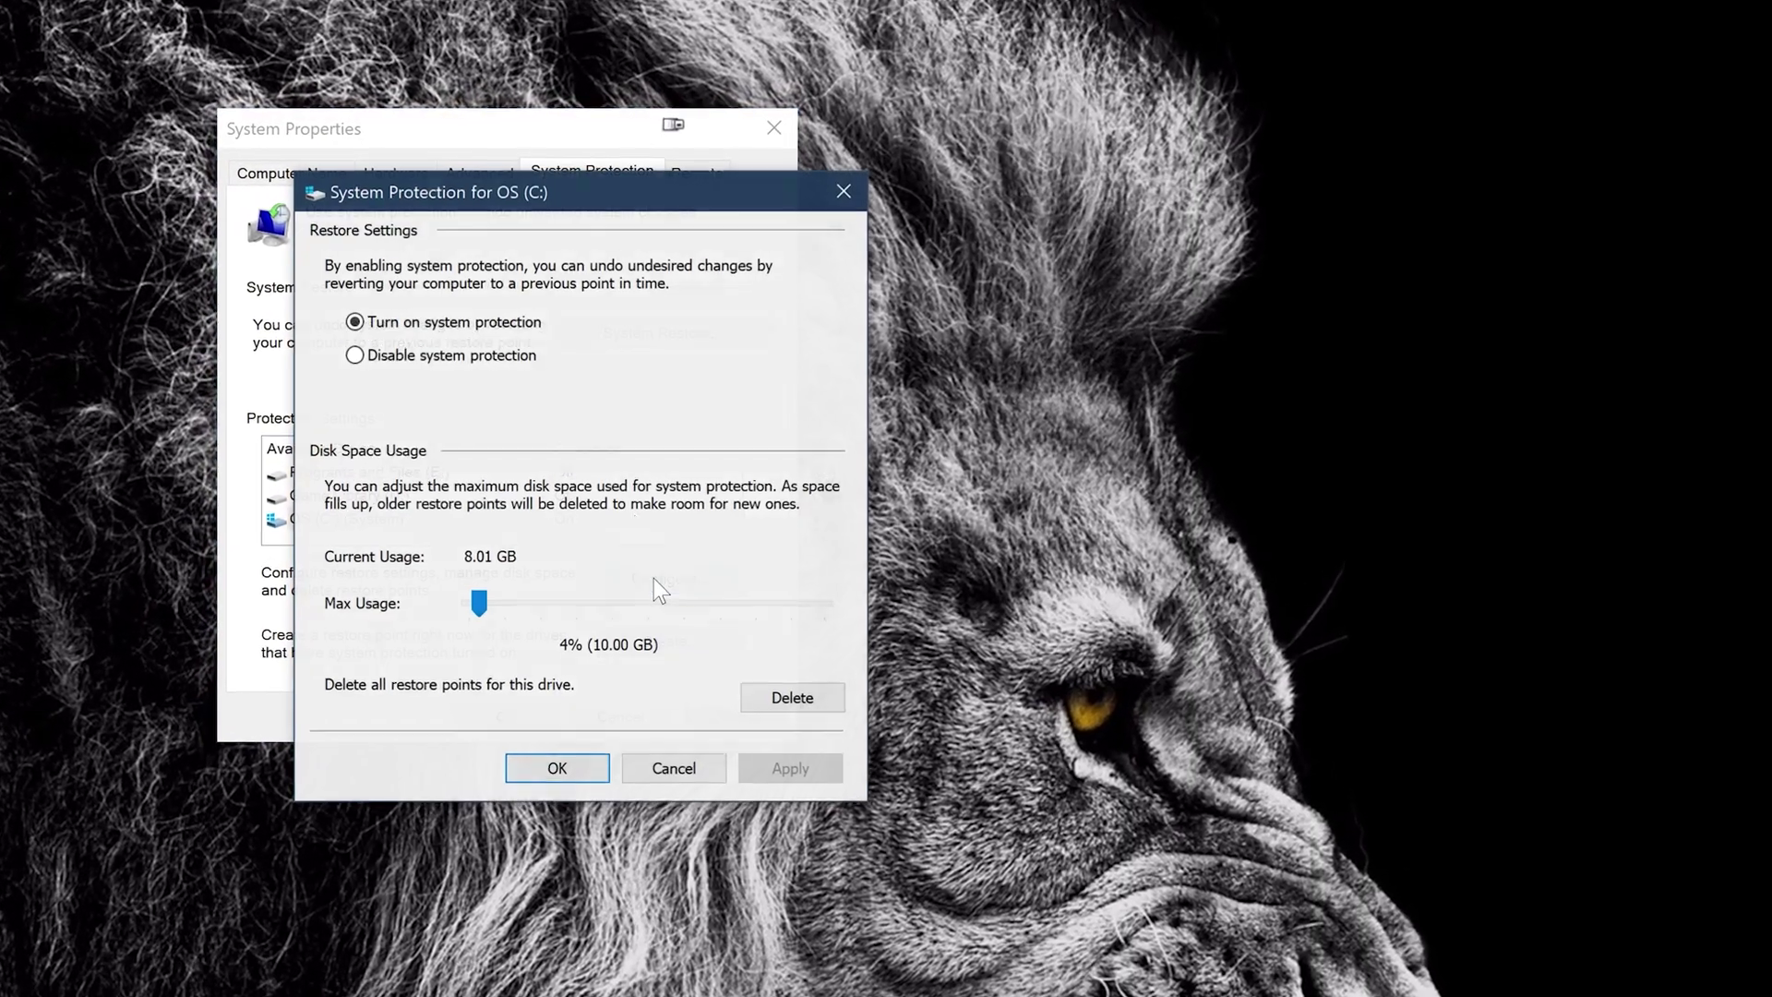
pyautogui.moveTo(574, 229); pyautogui.dragTo(1135, 160)
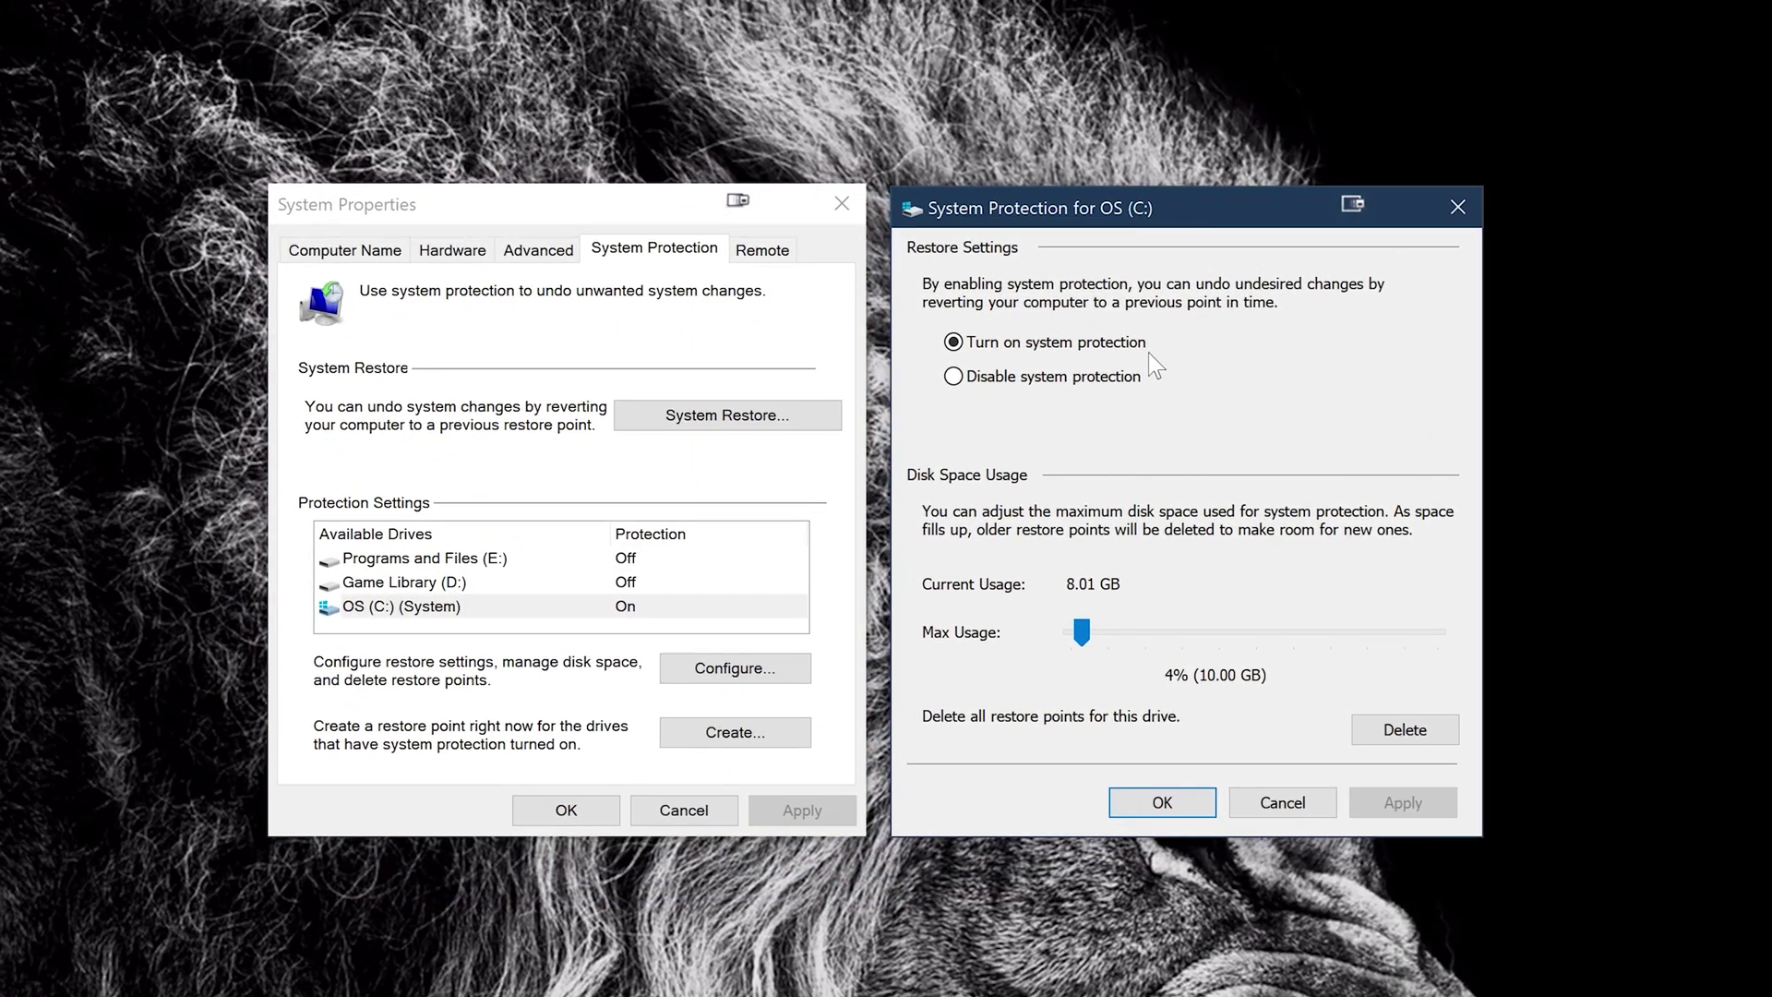
pyautogui.moveTo(1080, 628); pyautogui.dragTo(1231, 628)
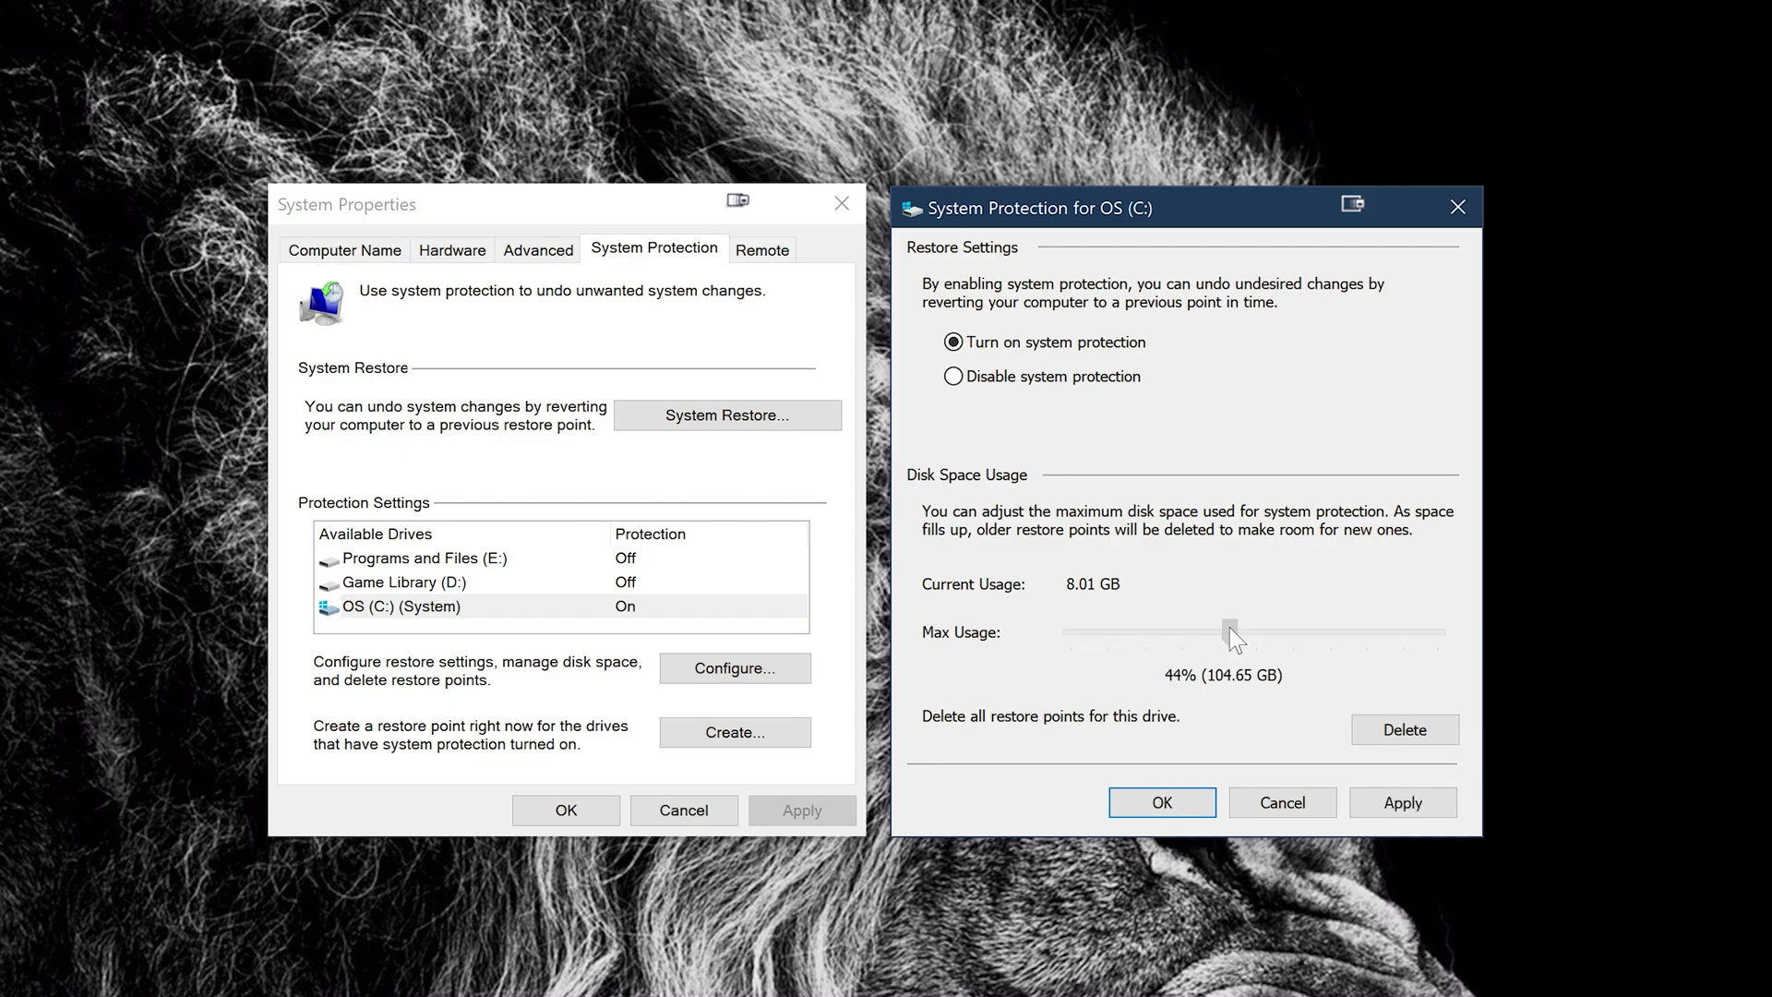
pyautogui.moveTo(1355, 631); pyautogui.dragTo(1427, 635)
pyautogui.moveTo(1233, 629); pyautogui.dragTo(903, 637)
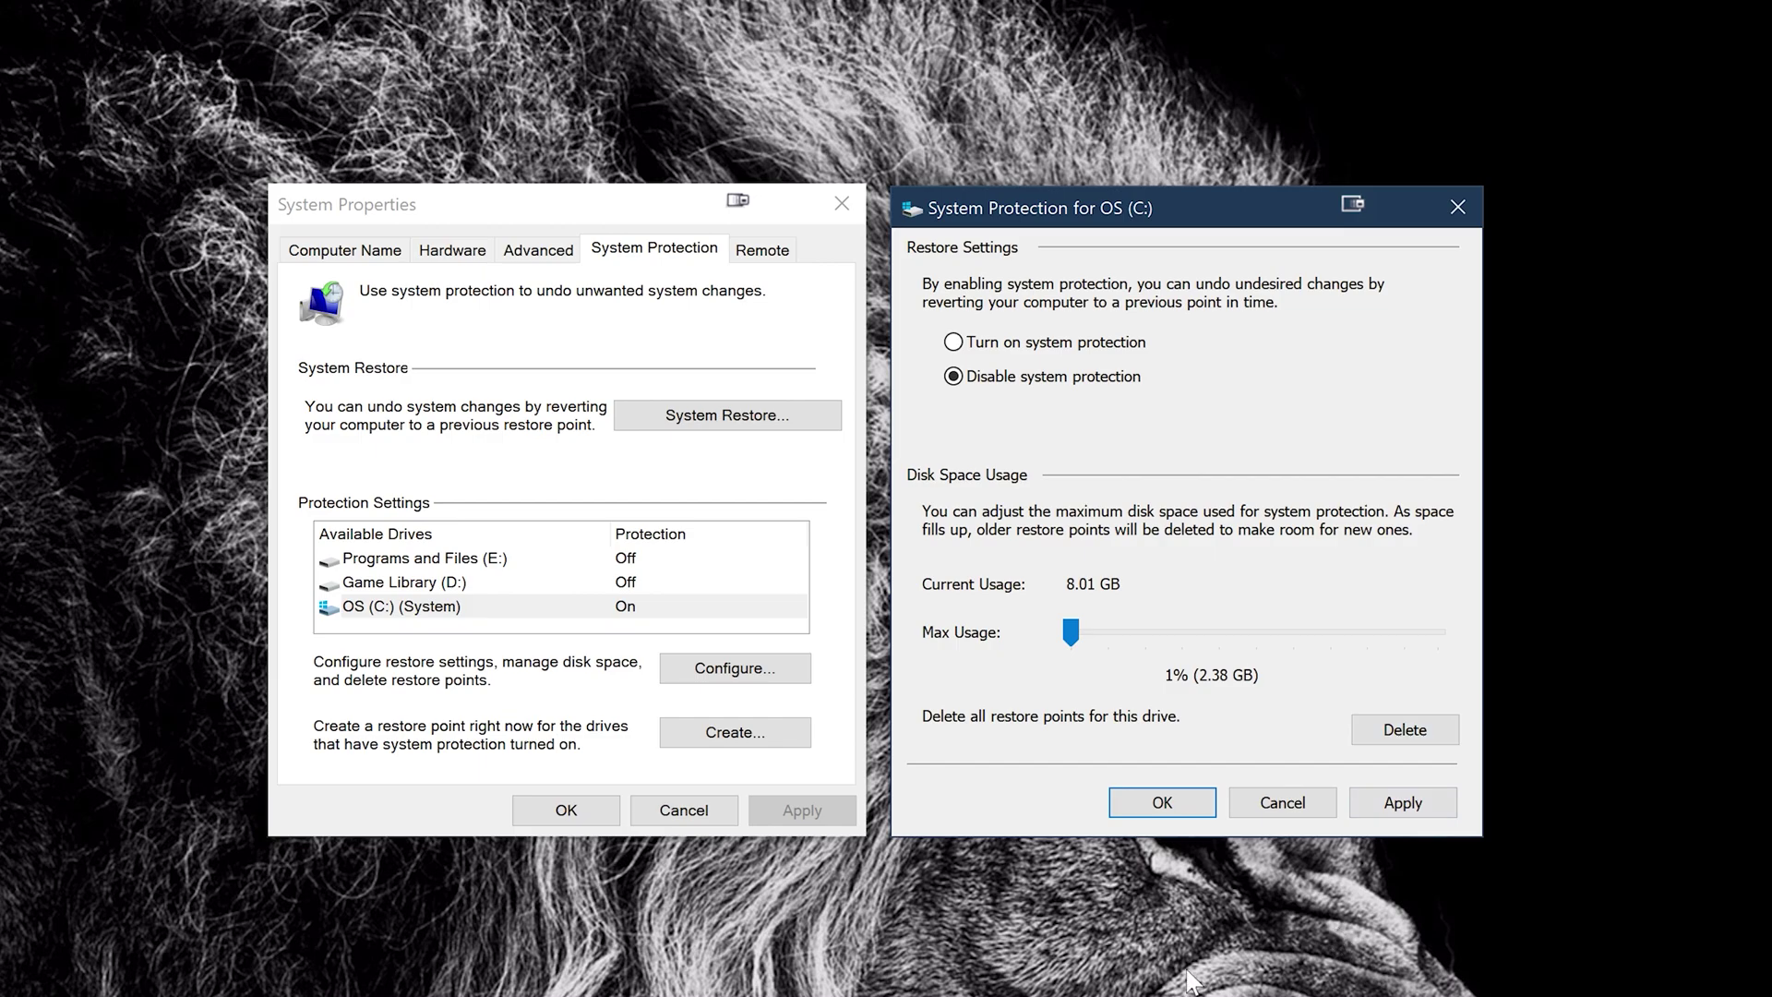
pyautogui.click(1458, 207)
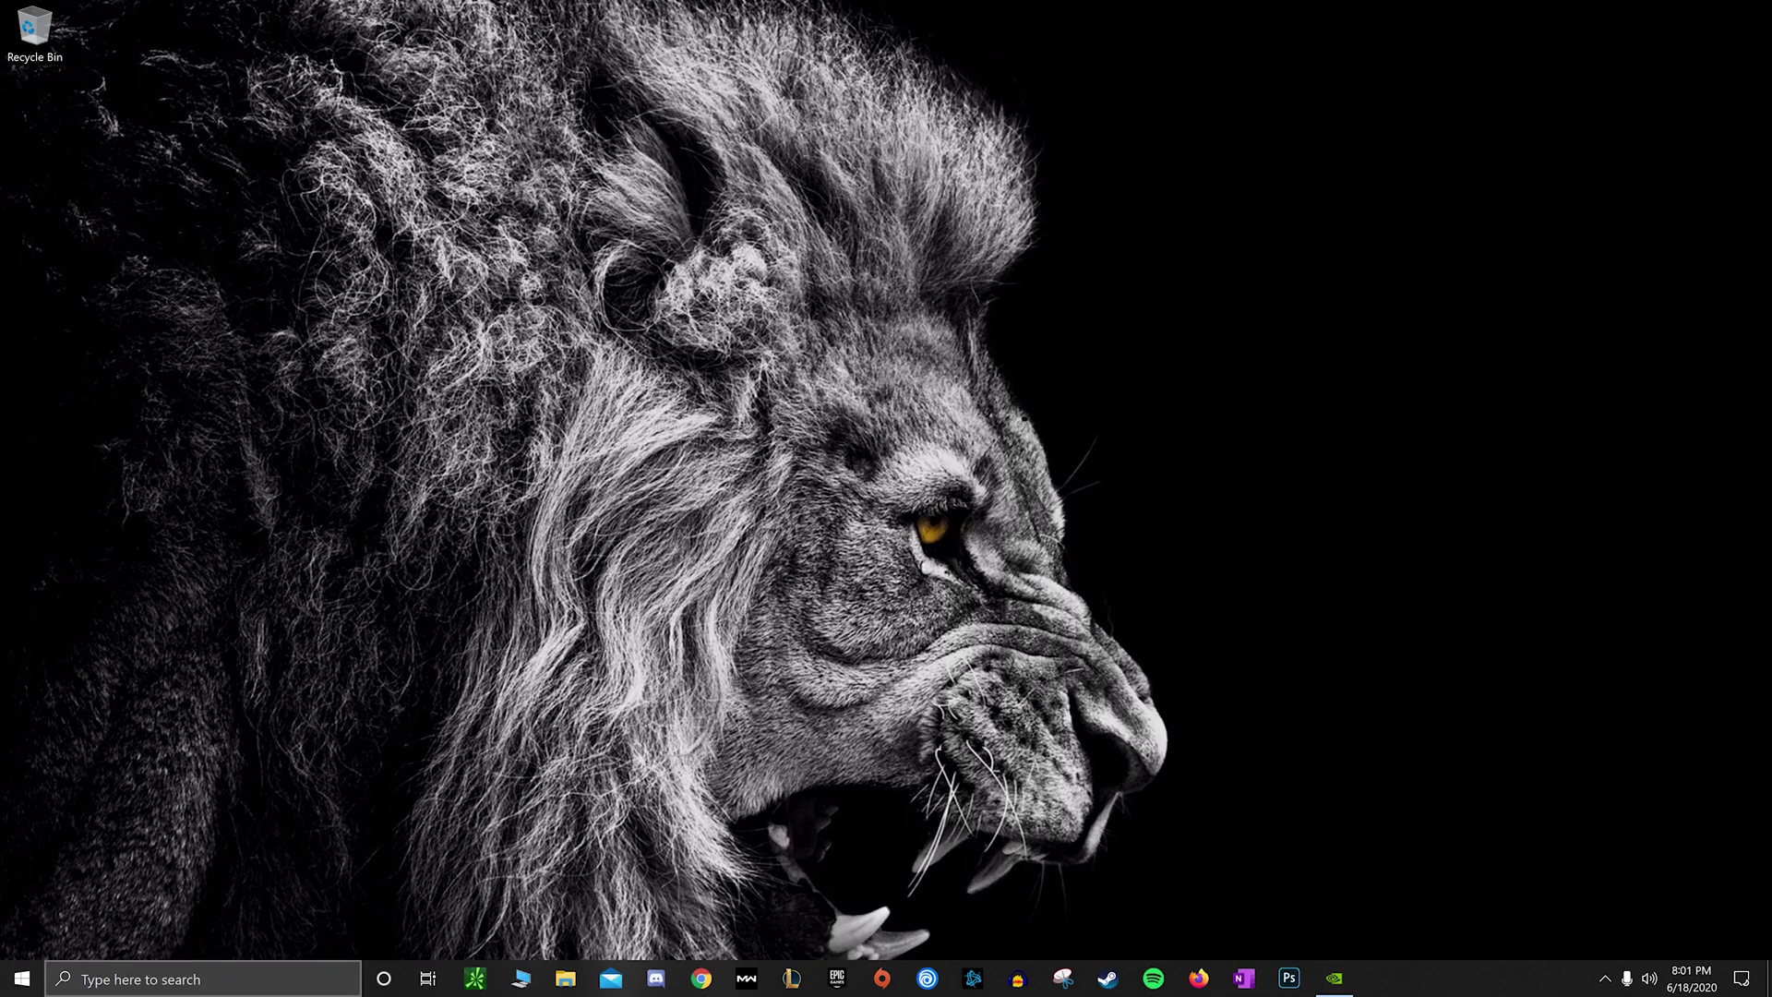
# Open This PC and bring up the Properties of Programs and Files (E:).
pyautogui.click(526, 980)
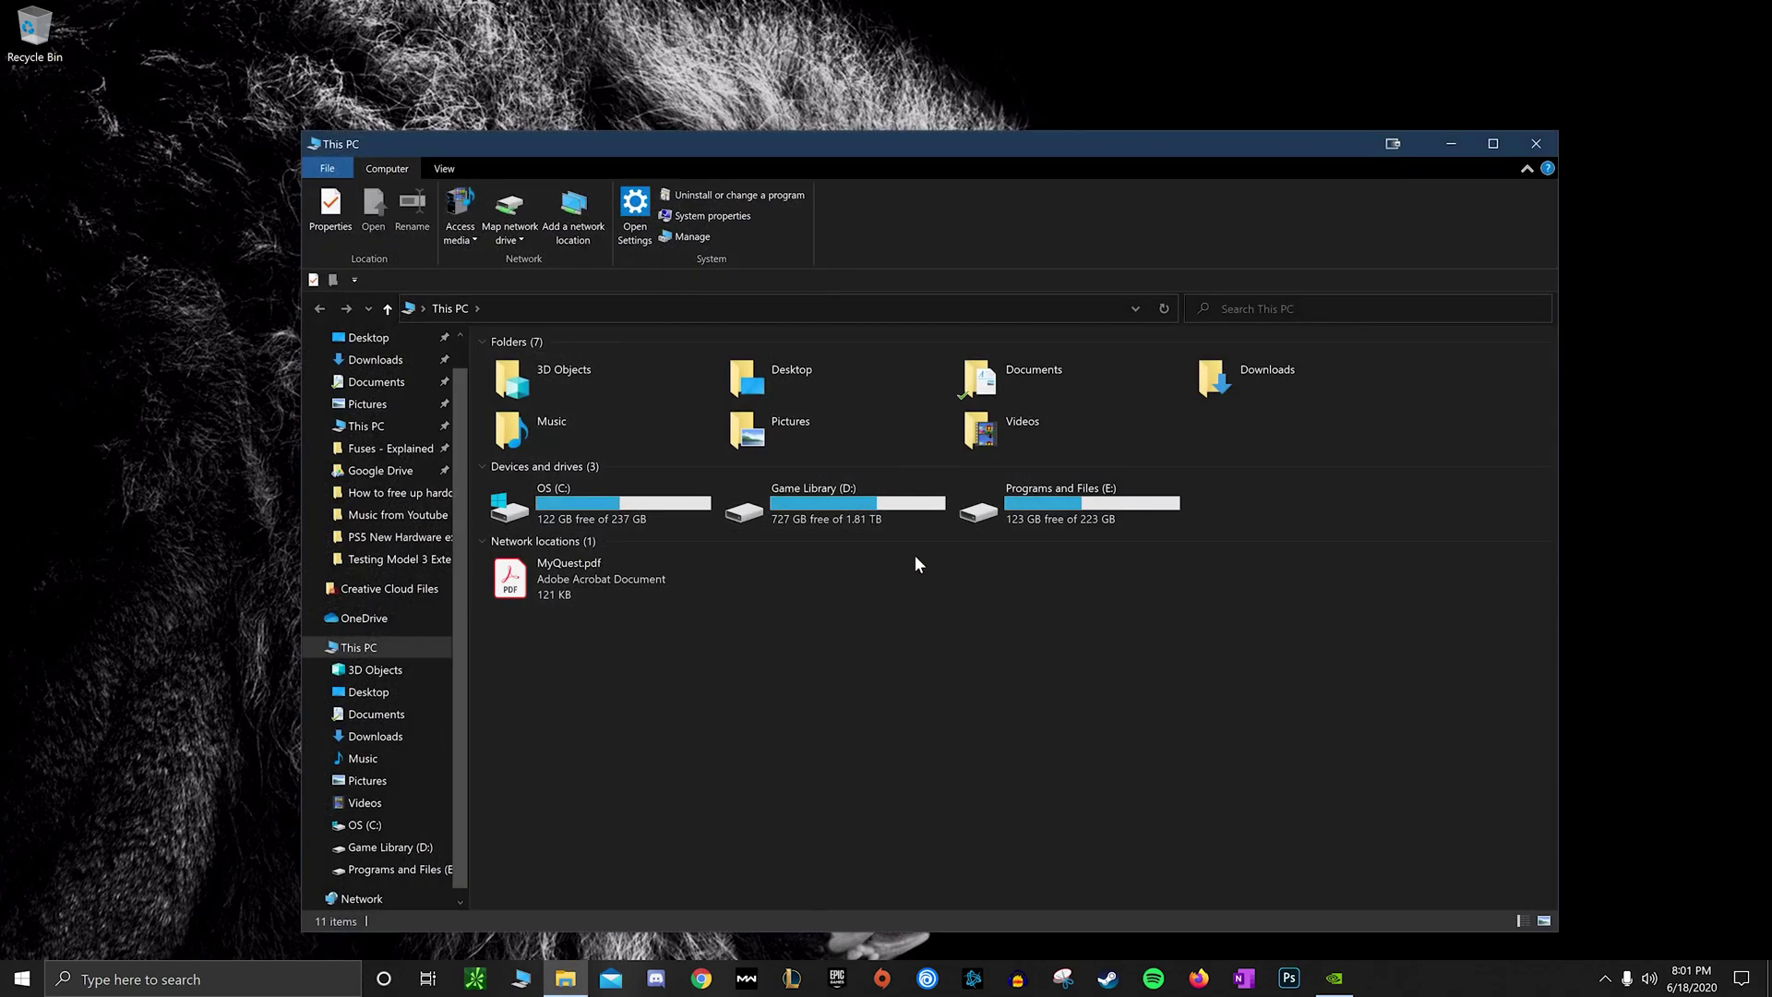
pyautogui.moveTo(929, 146); pyautogui.dragTo(882, 109)
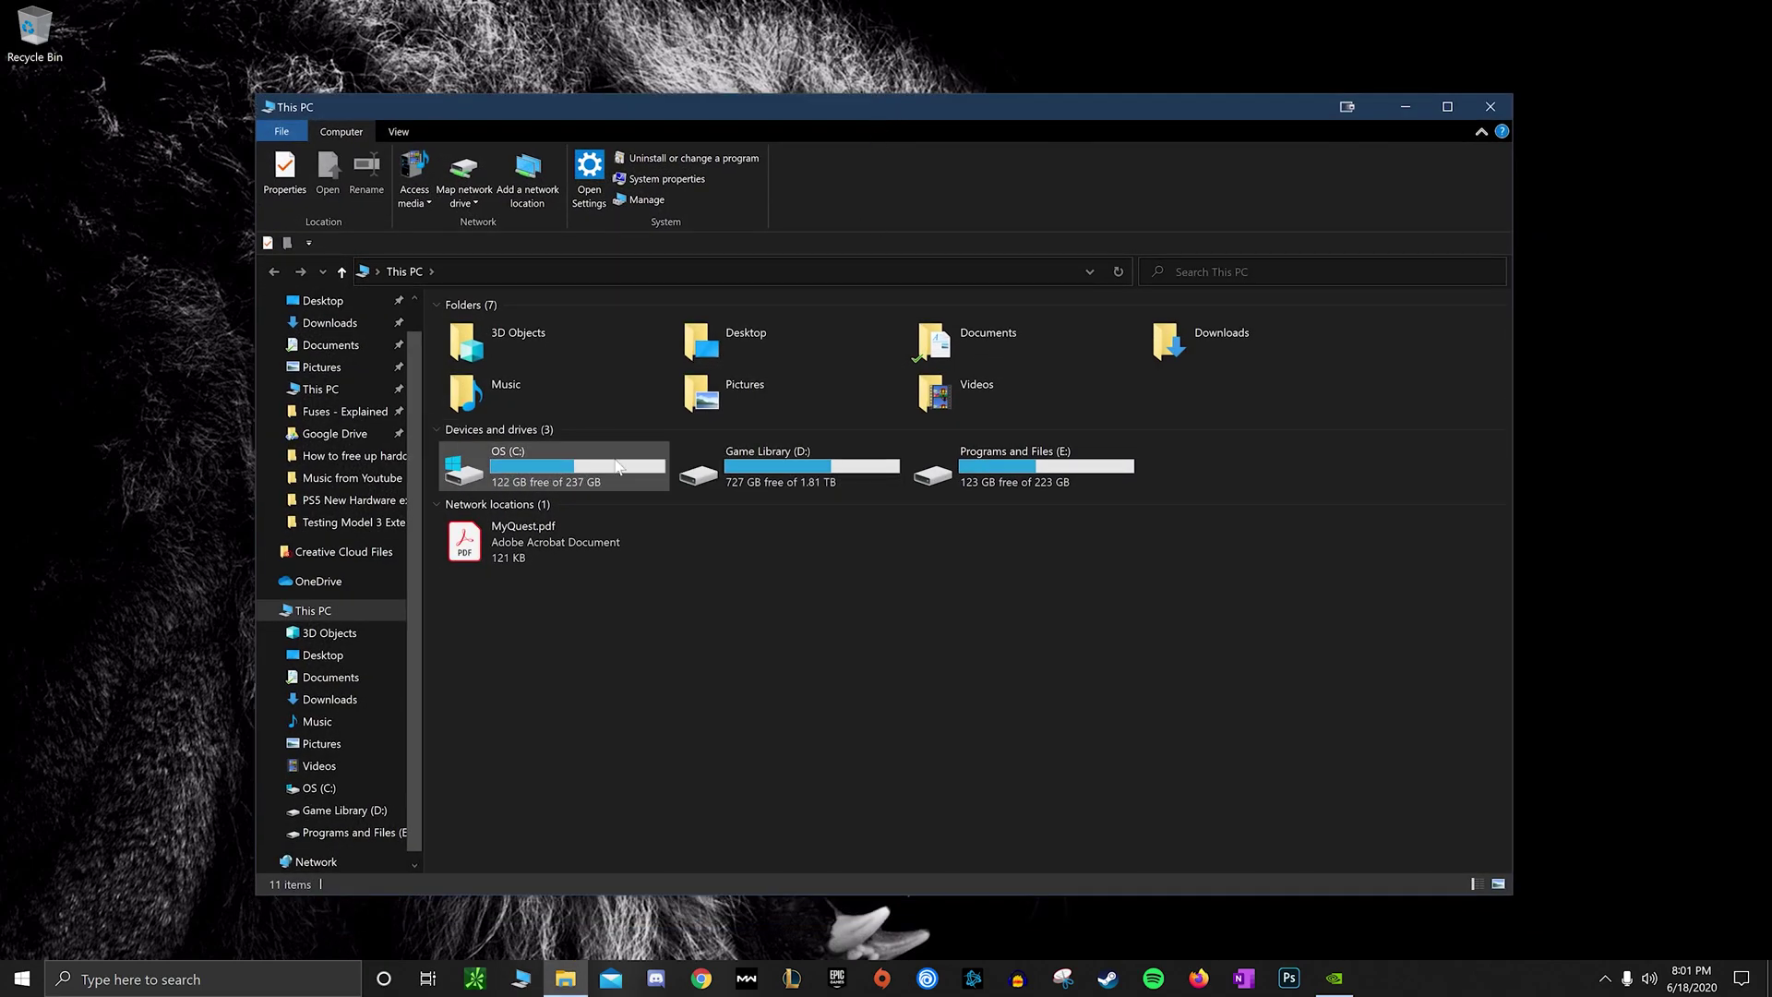
pyautogui.click(794, 470)
pyautogui.click(990, 492)
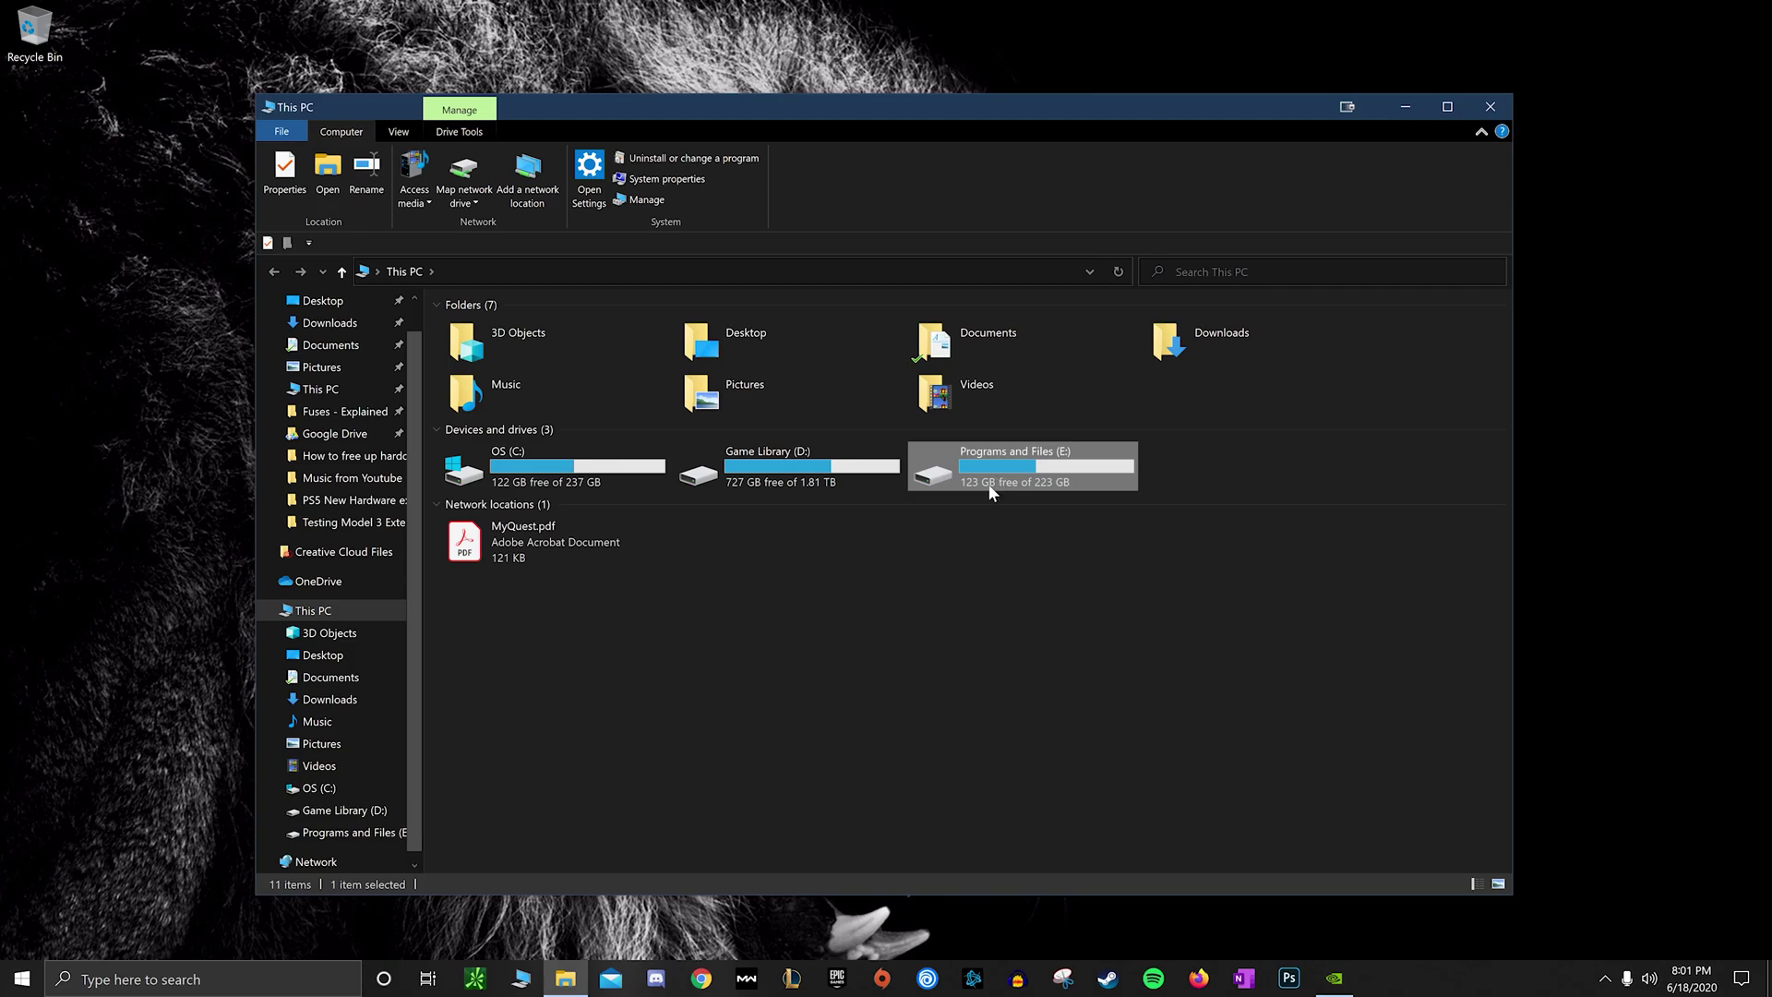
pyautogui.rightClick(1082, 461)
pyautogui.click(1121, 778)
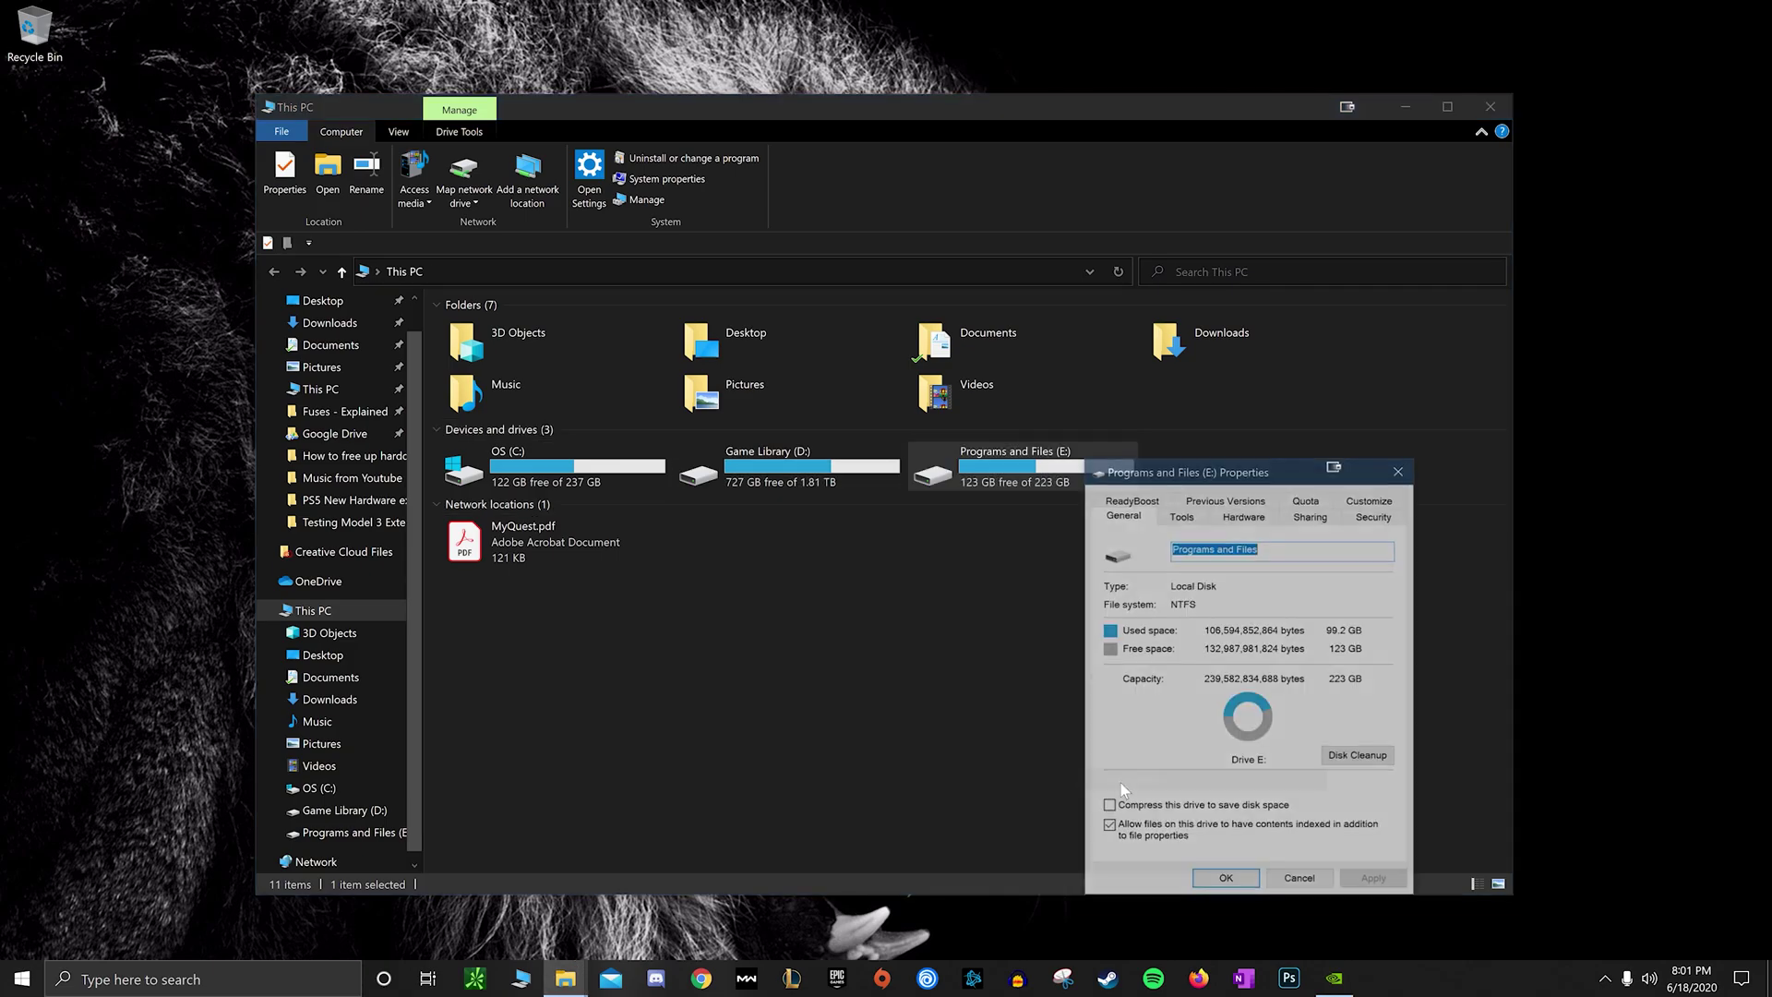
pyautogui.moveTo(1237, 473); pyautogui.dragTo(803, 262)
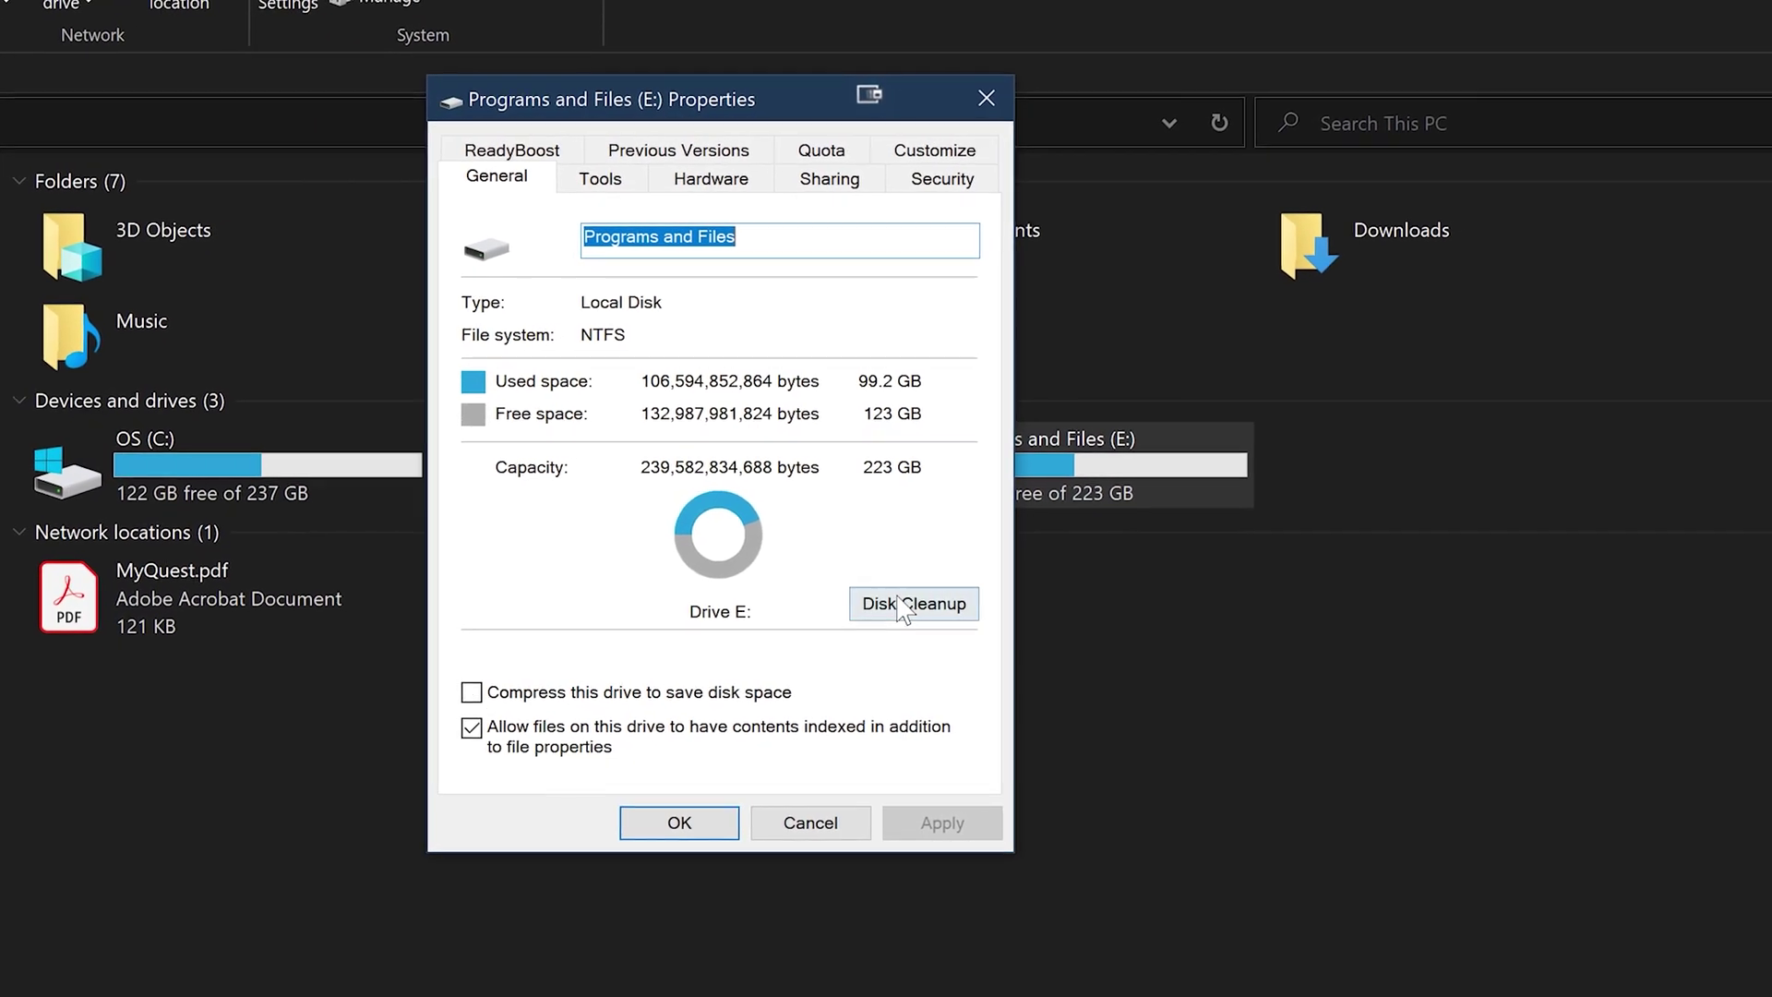
# Run Disk Cleanup on drive E, review its entries, then close it and the properties.
pyautogui.click(910, 613)
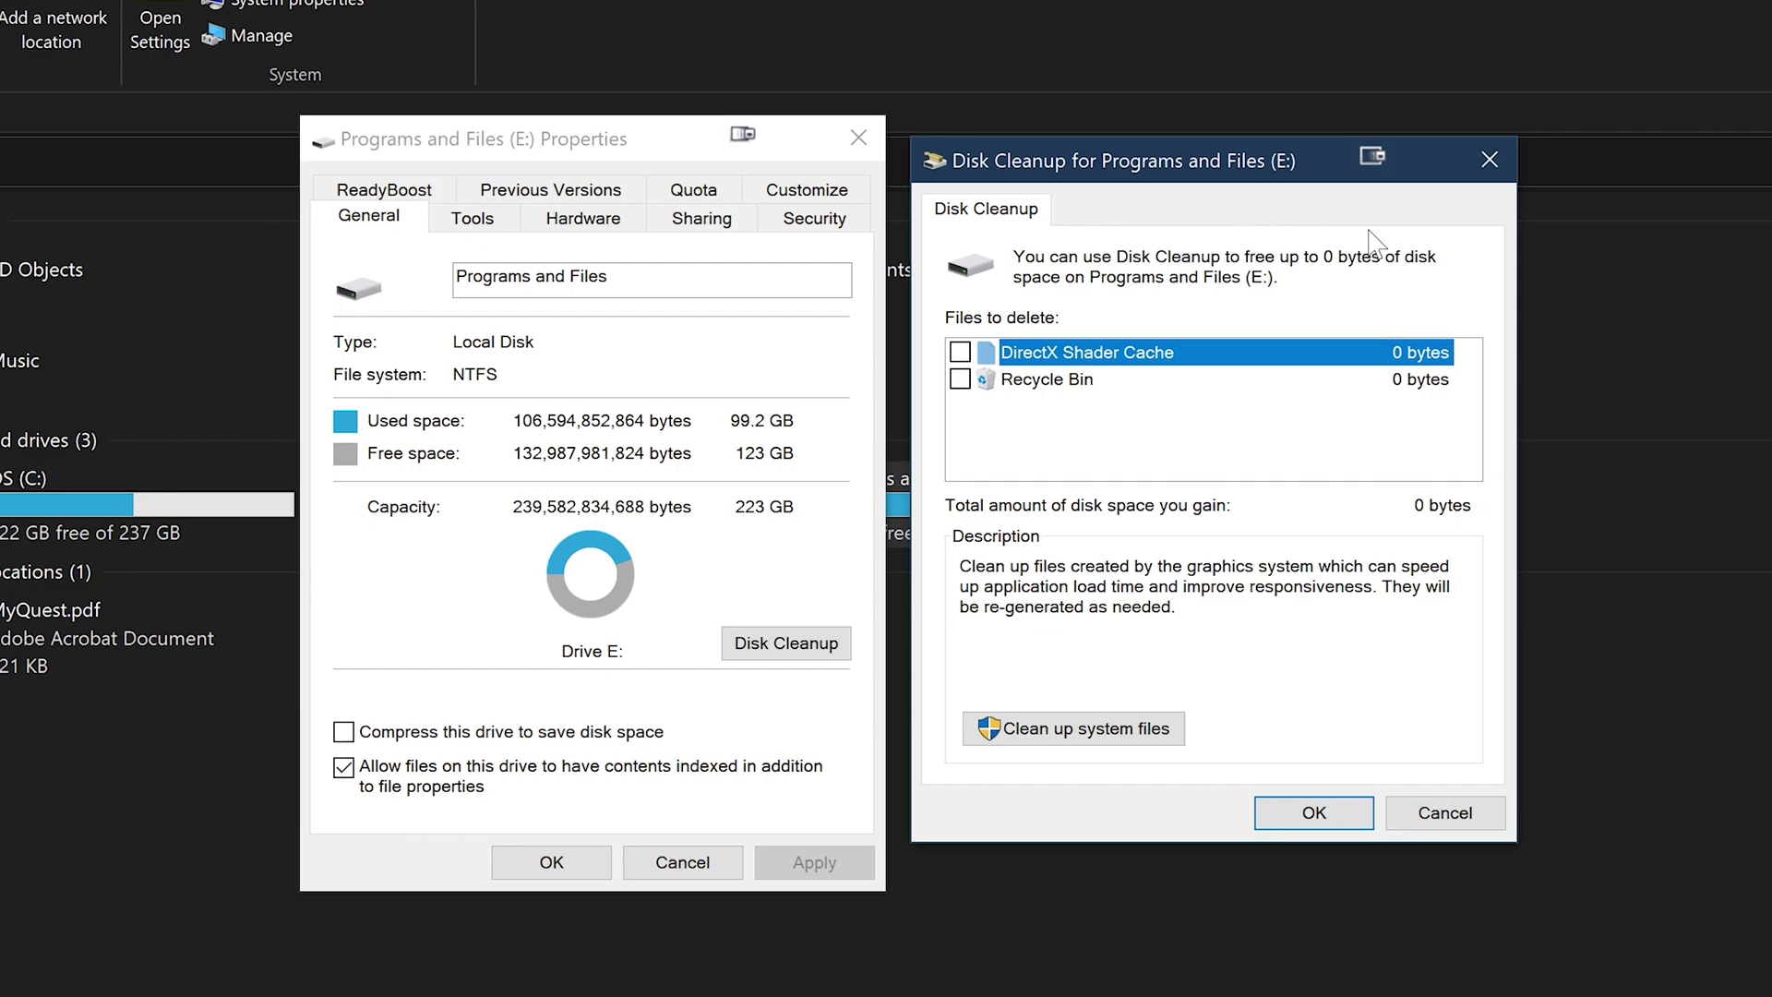
pyautogui.click(1065, 381)
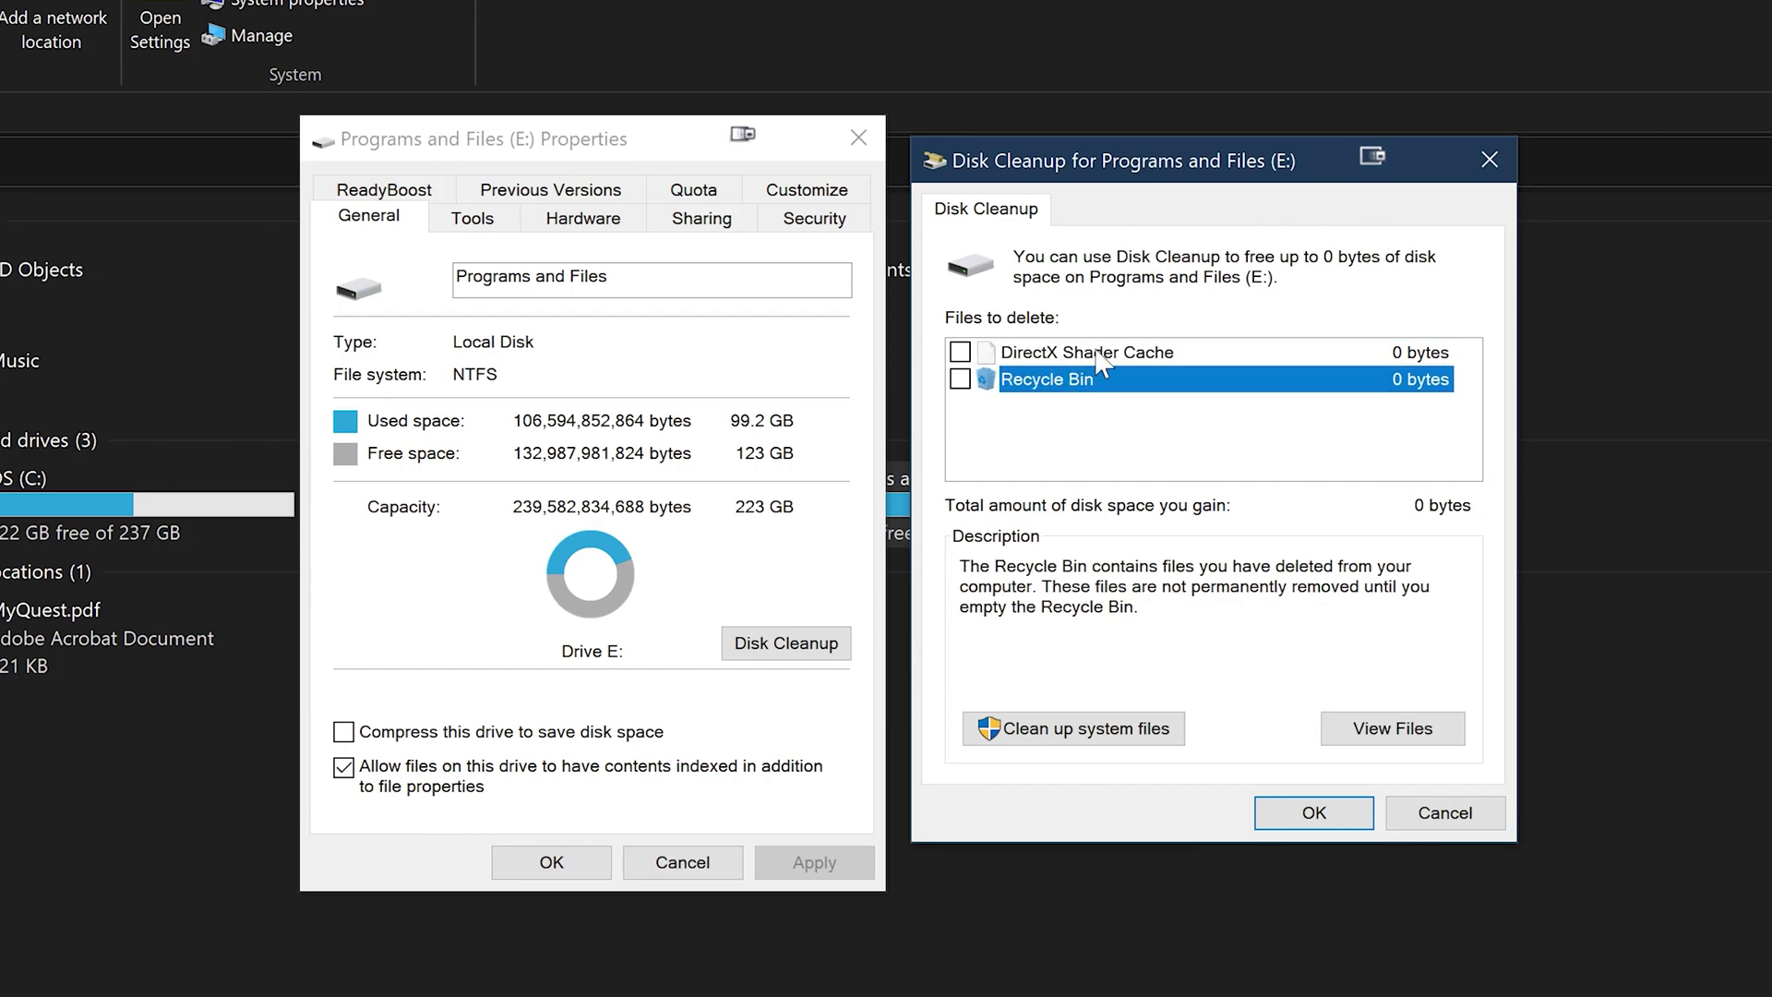
pyautogui.click(1100, 355)
pyautogui.click(1489, 159)
pyautogui.click(859, 137)
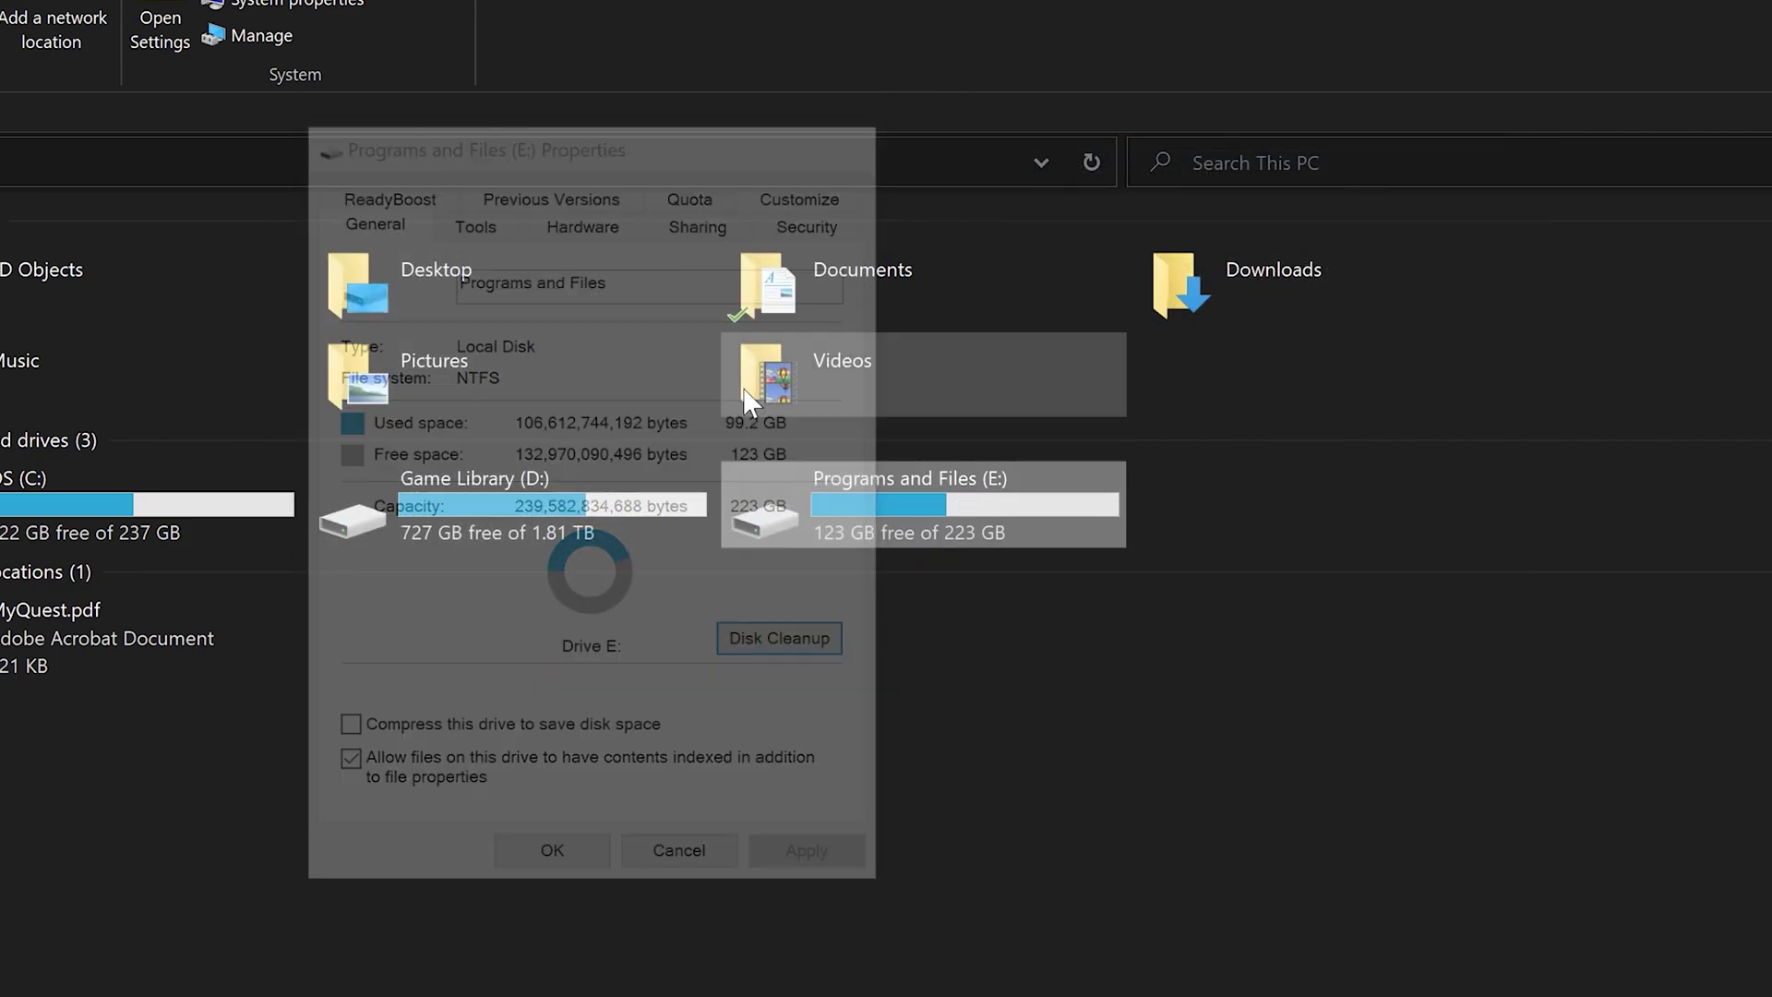
# Run Disk Cleanup on drive C, with 143 MB of removable files ticked.
pyautogui.rightClick(138, 496)
pyautogui.click(461, 995)
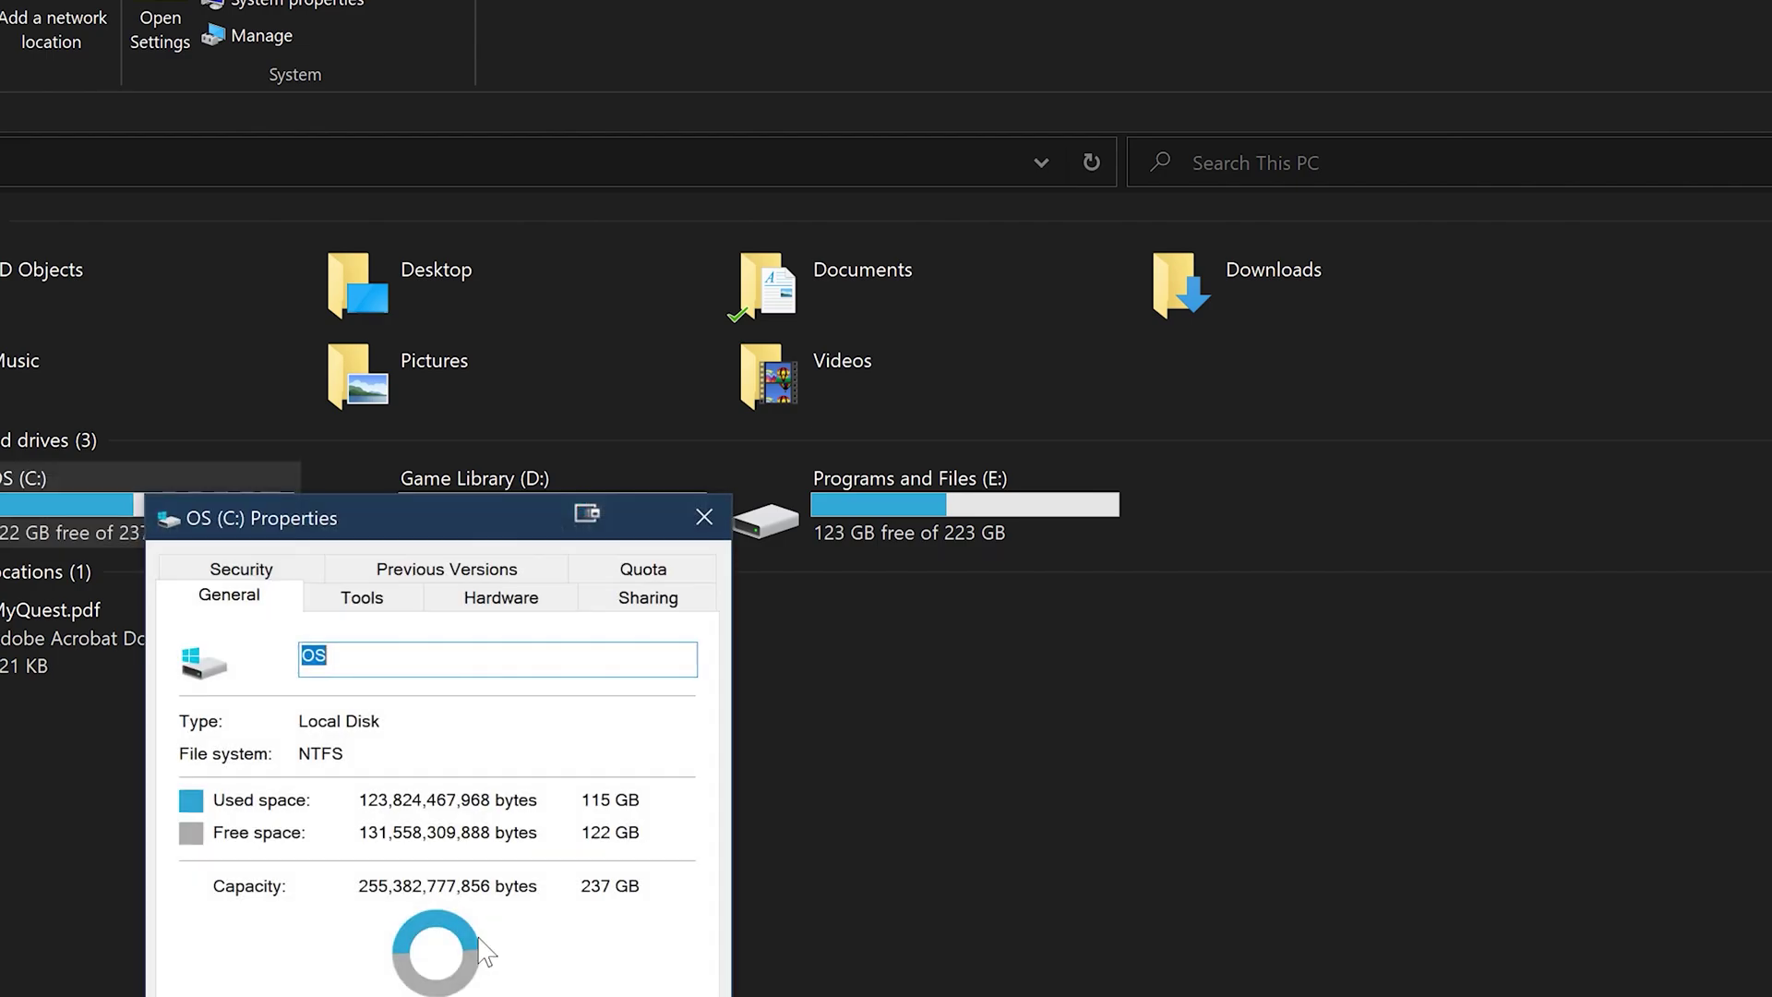
pyautogui.click(656, 983)
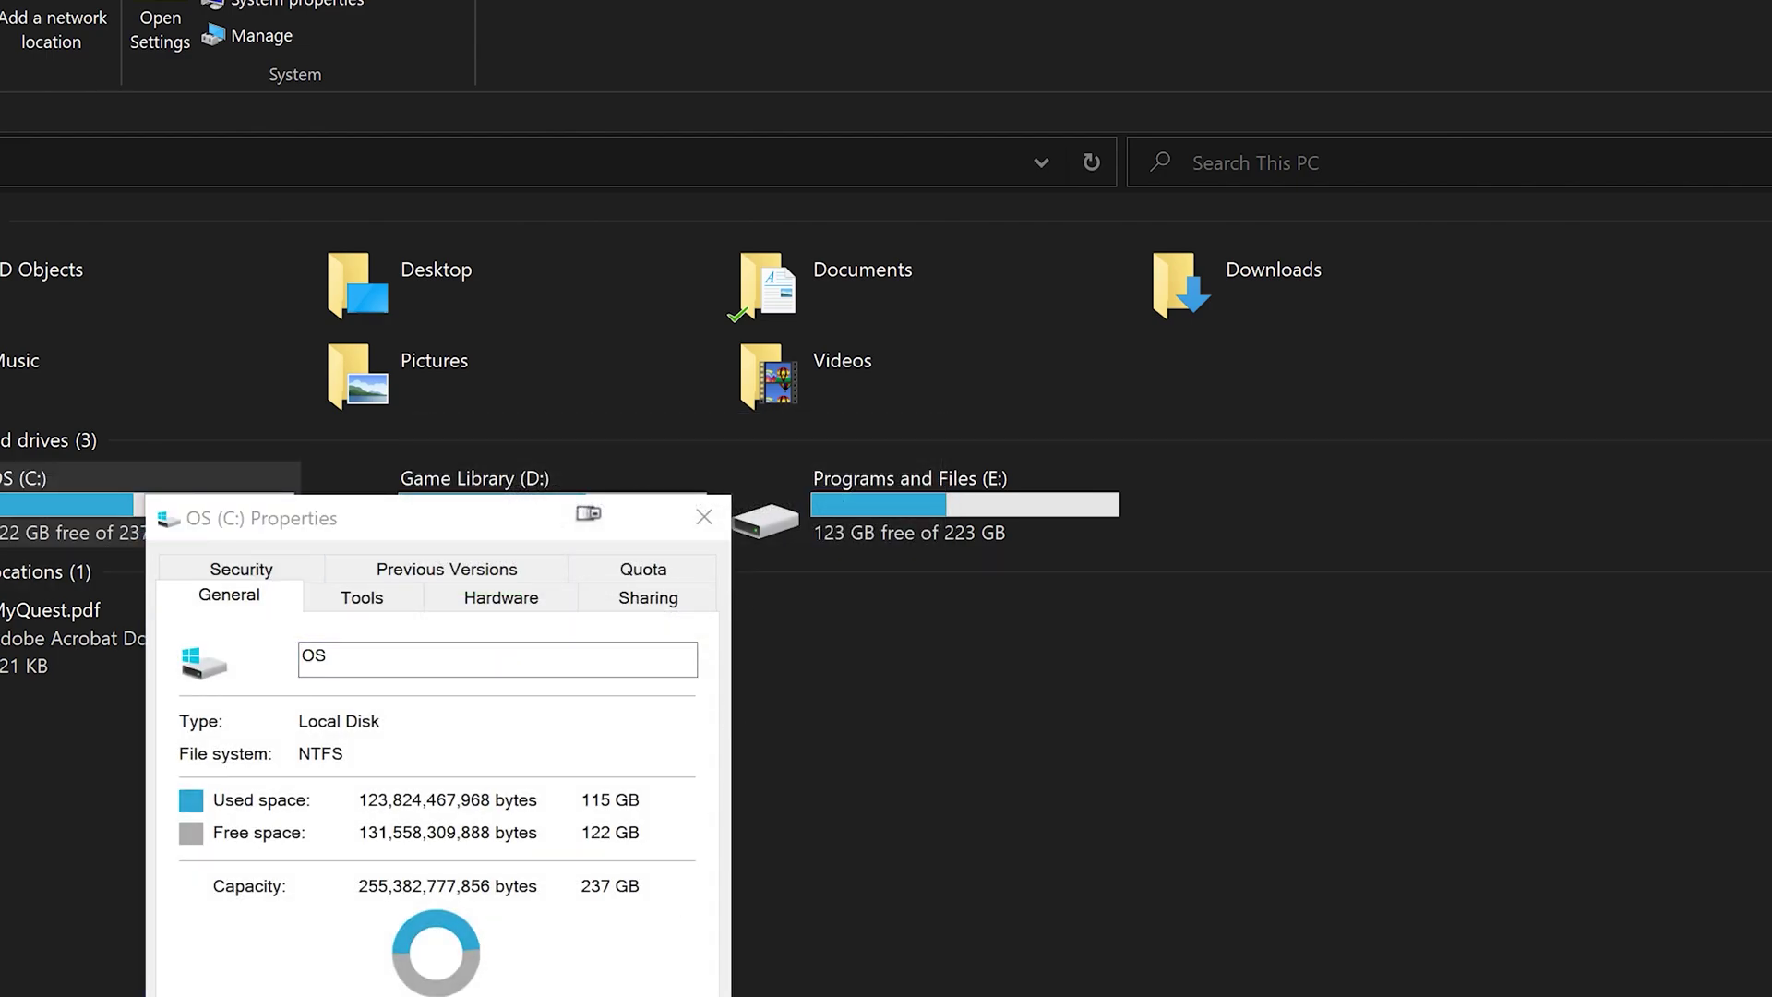
pyautogui.moveTo(480, 27); pyautogui.dragTo(858, 123)
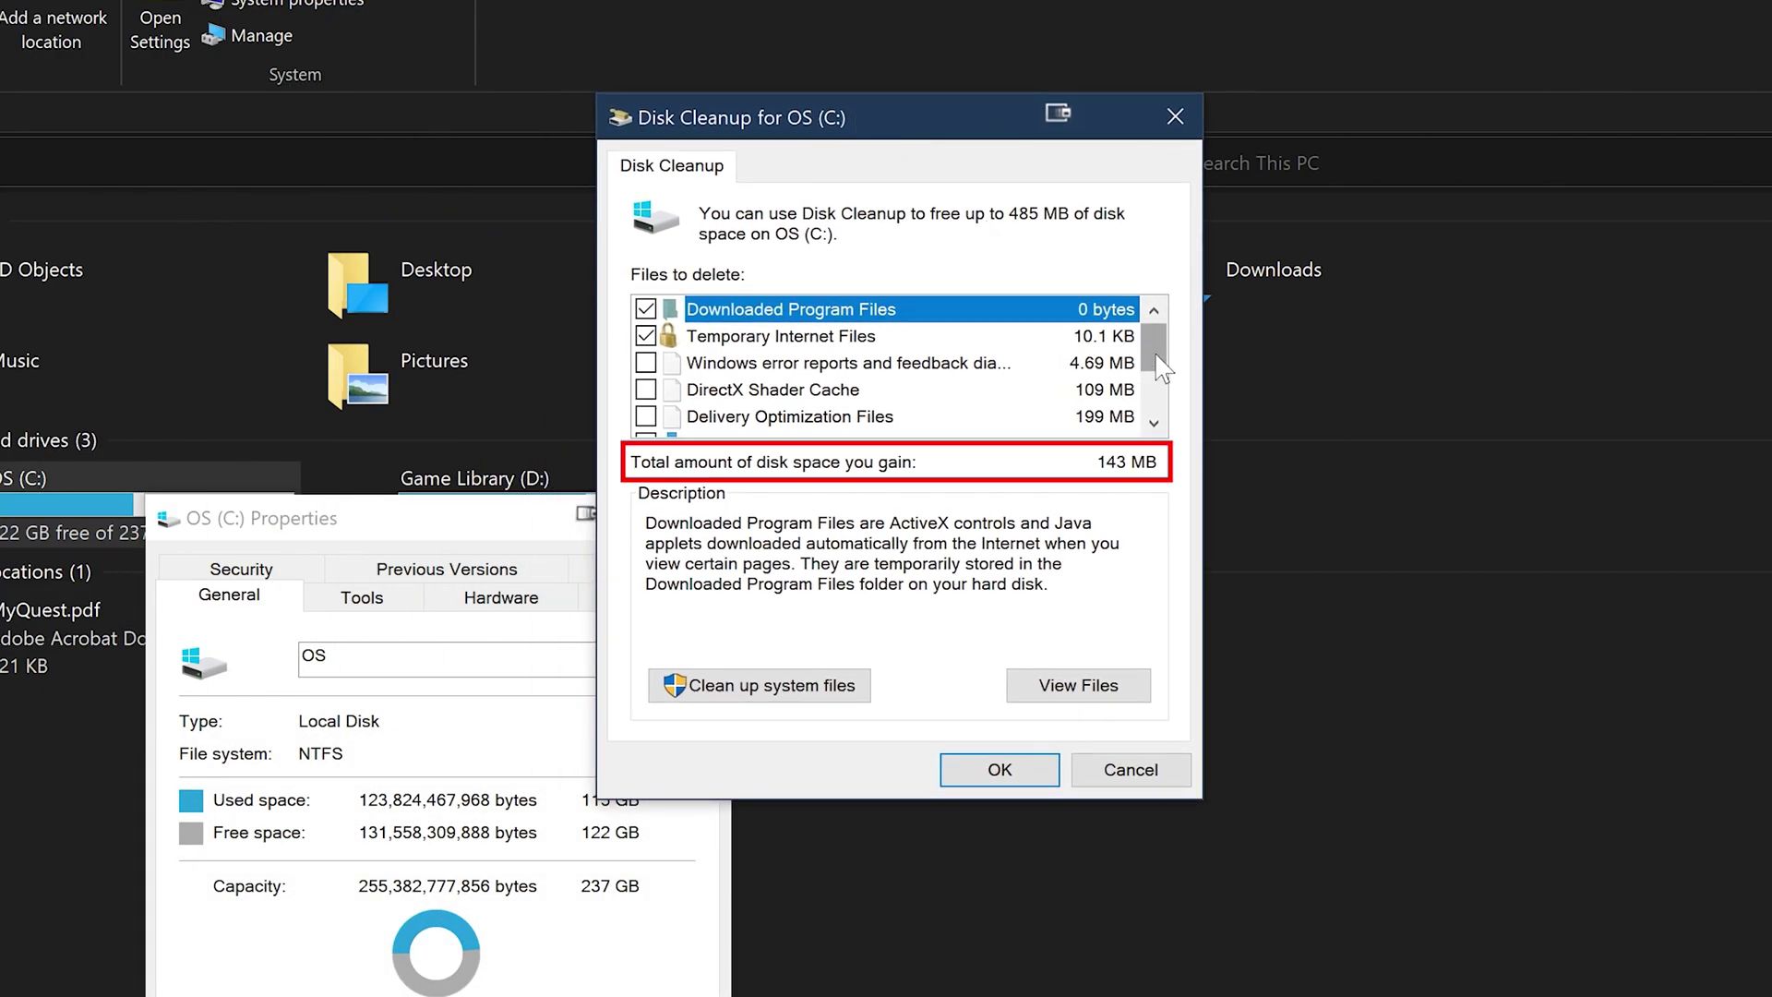
pyautogui.moveTo(1156, 368); pyautogui.dragTo(1159, 380)
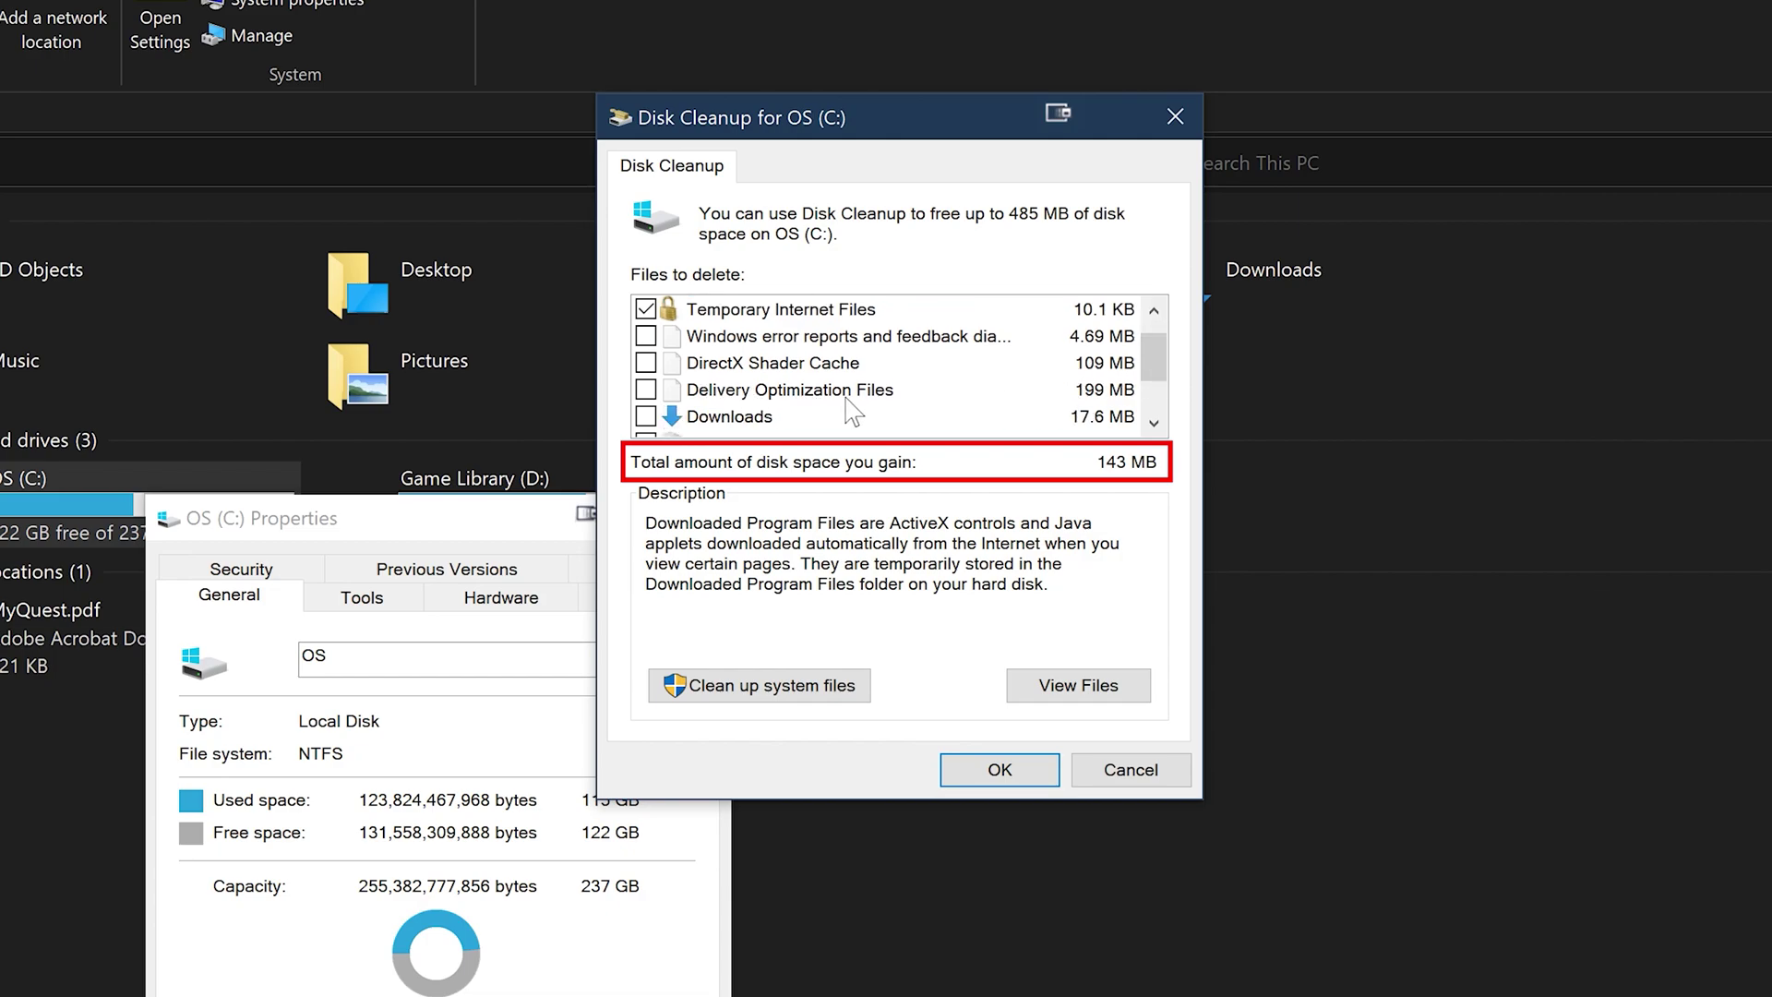
pyautogui.scroll(-1, 1131, 392)
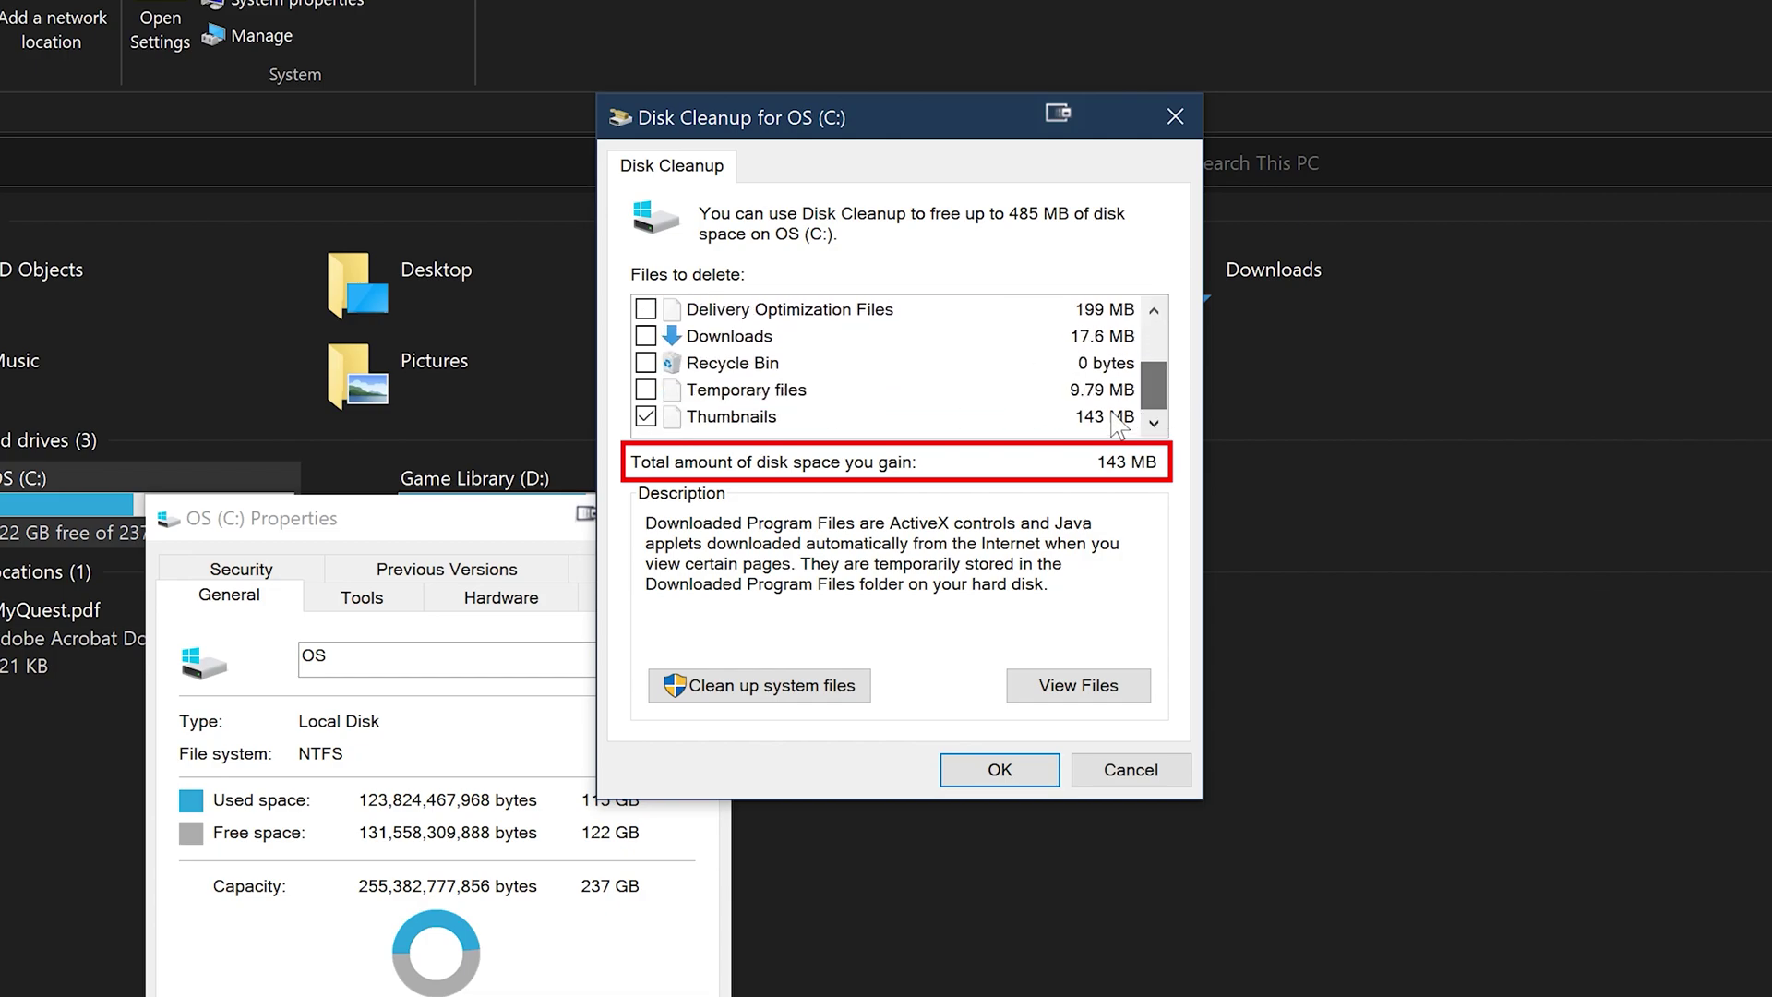
pyautogui.scroll(2, 1161, 387)
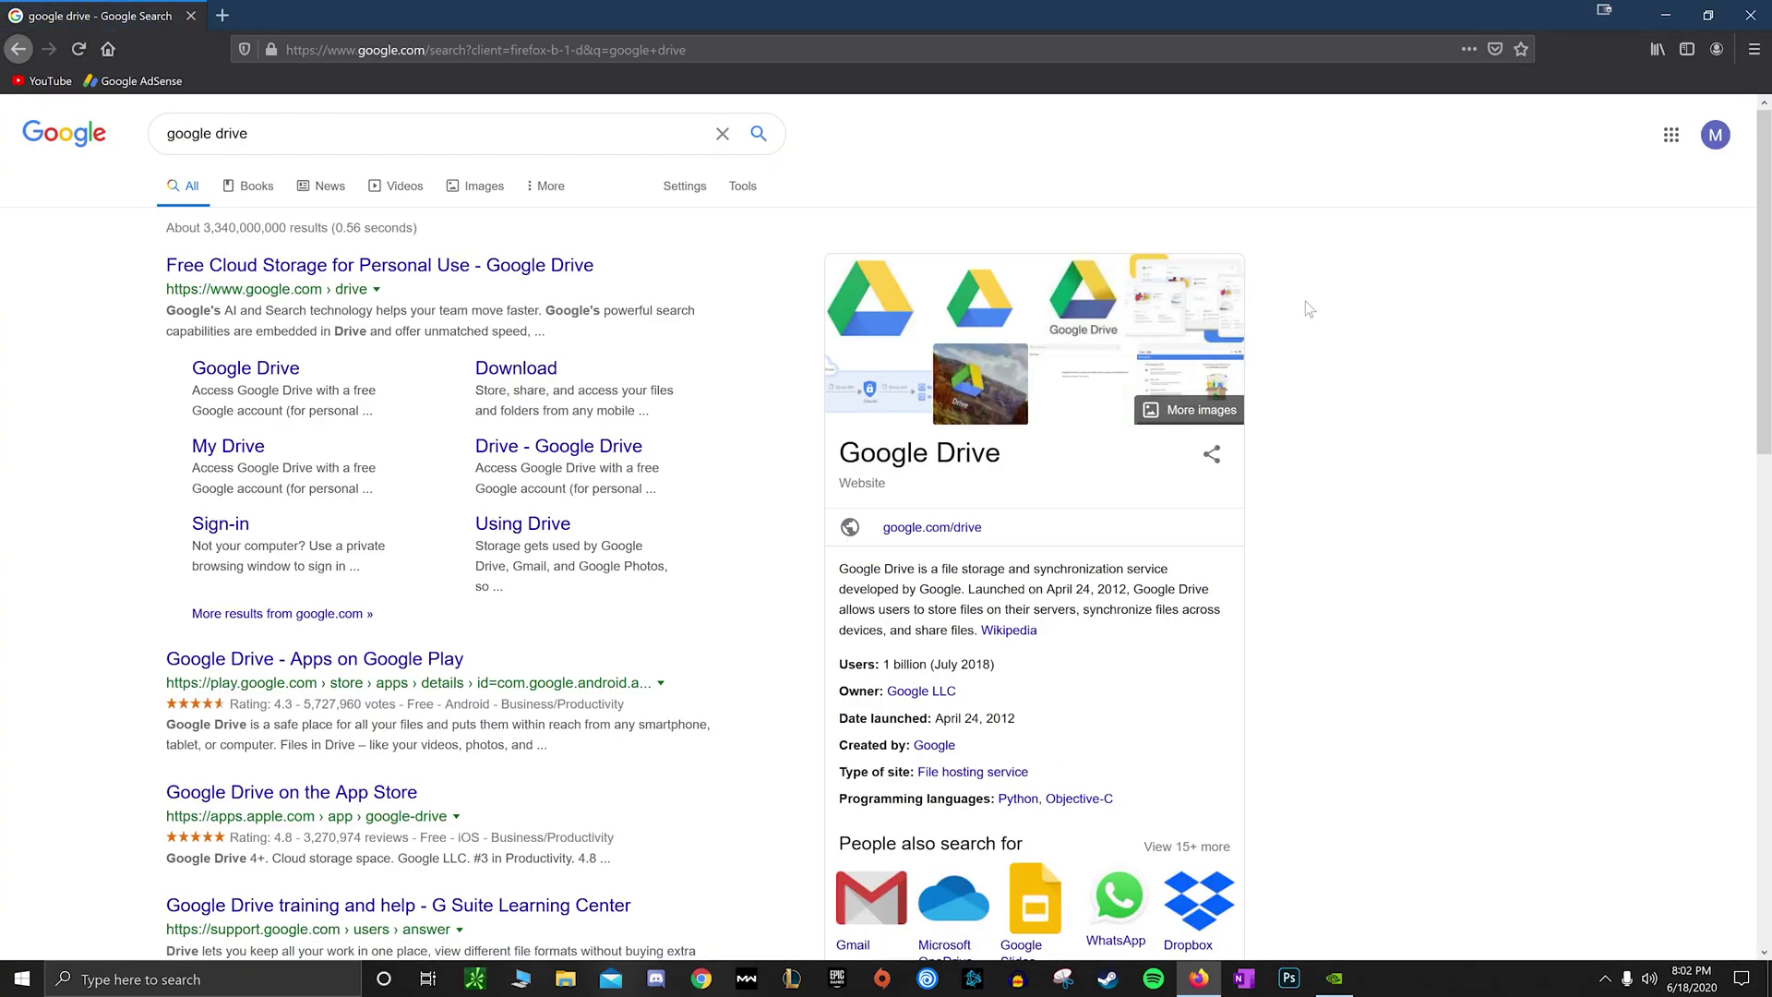
# Open the Google Drive search result and launch Drive in a new tab.
pyautogui.click(285, 263)
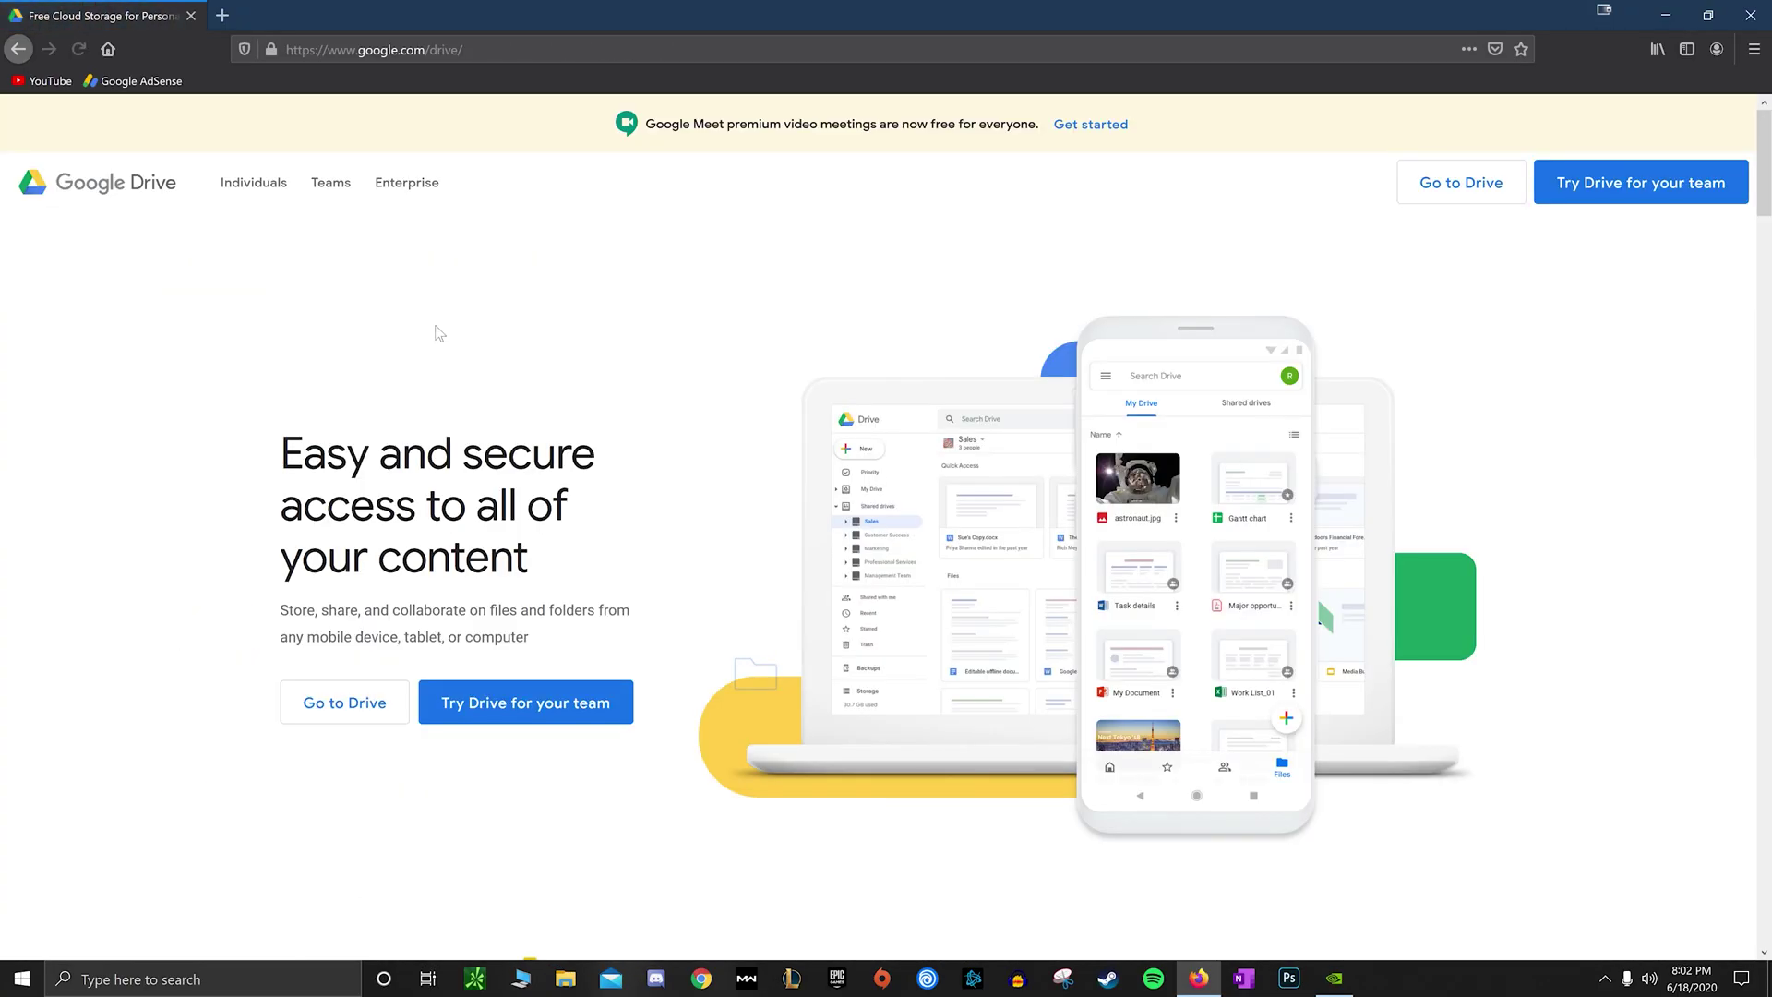
pyautogui.click(1441, 192)
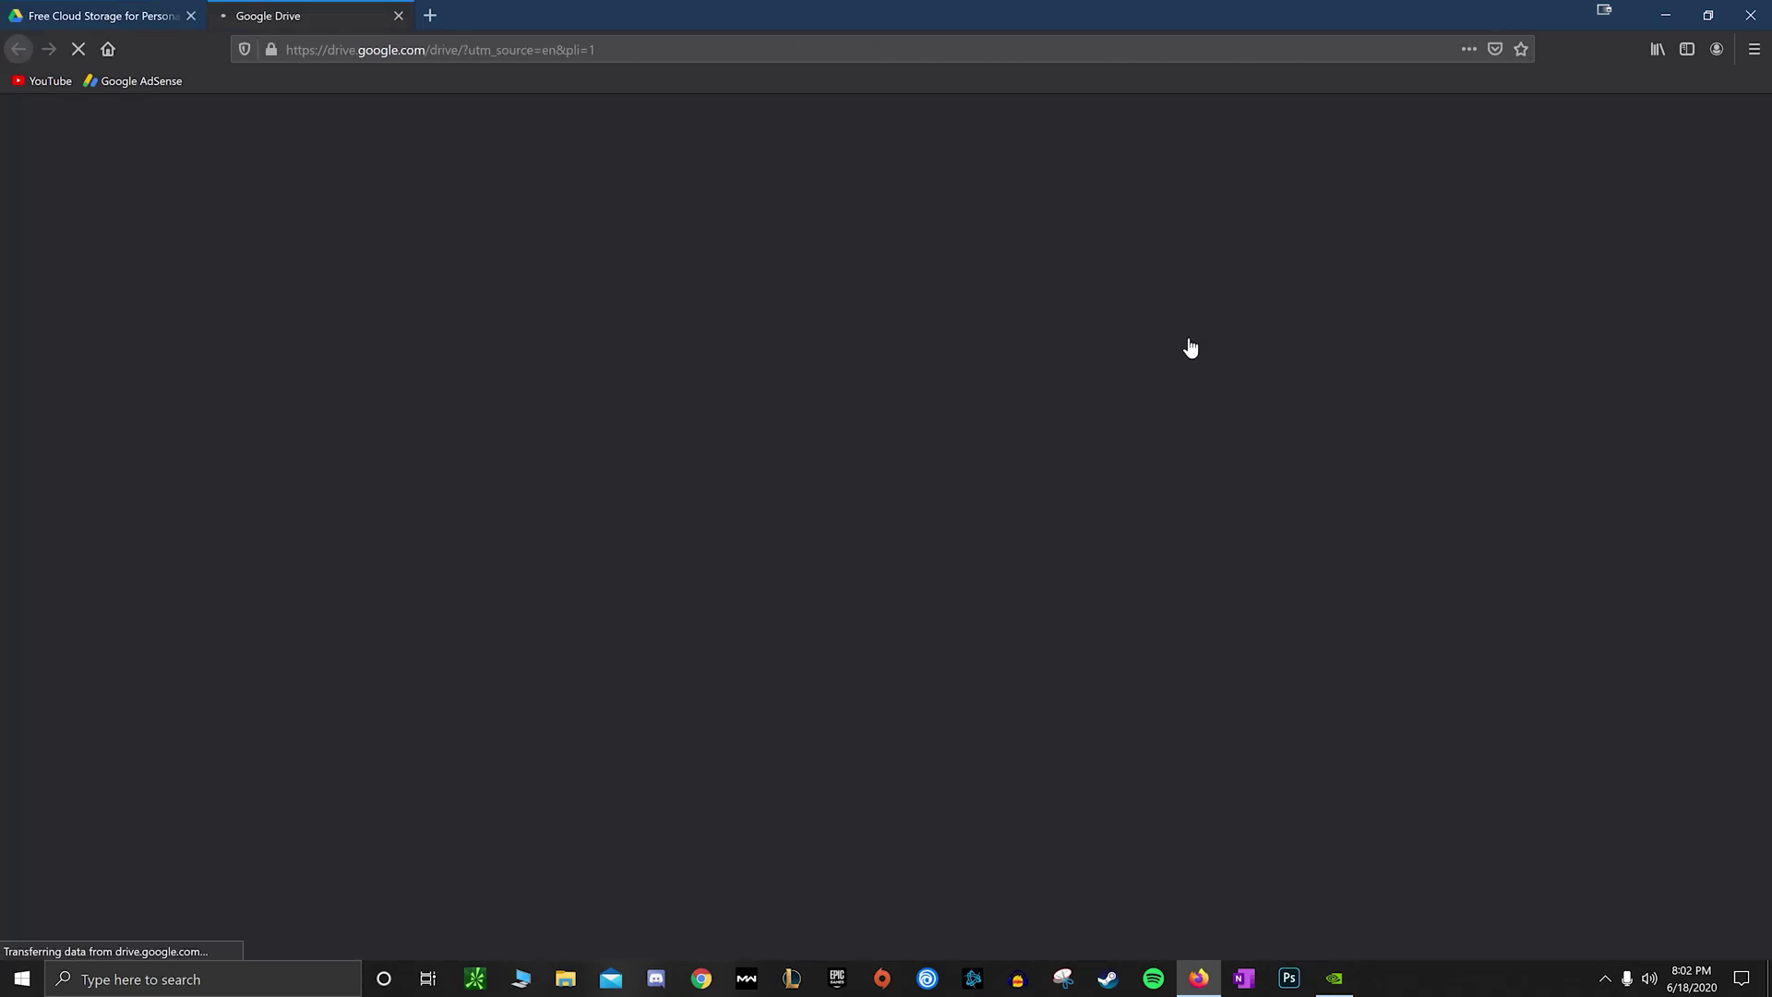